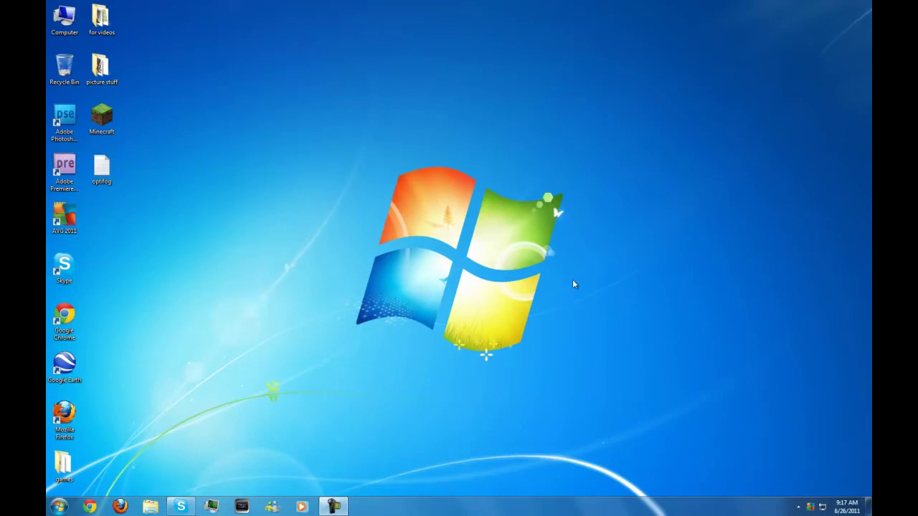
Open the Windows Start menu from the desktop taskbar.
{"action": "mouse_move", "coordinate": [508, 1]}
{"action": "left_mouse_down"}
{"action": "mouse_move", "coordinate": [281, 346]}
{"action": "mouse_move", "coordinate": [166, 248]}
{"action": "mouse_move", "coordinate": [872, 0]}
{"action": "mouse_move", "coordinate": [583, 122]}
{"action": "left_mouse_up"}
{"action": "left_click", "coordinate": [59, 506]}
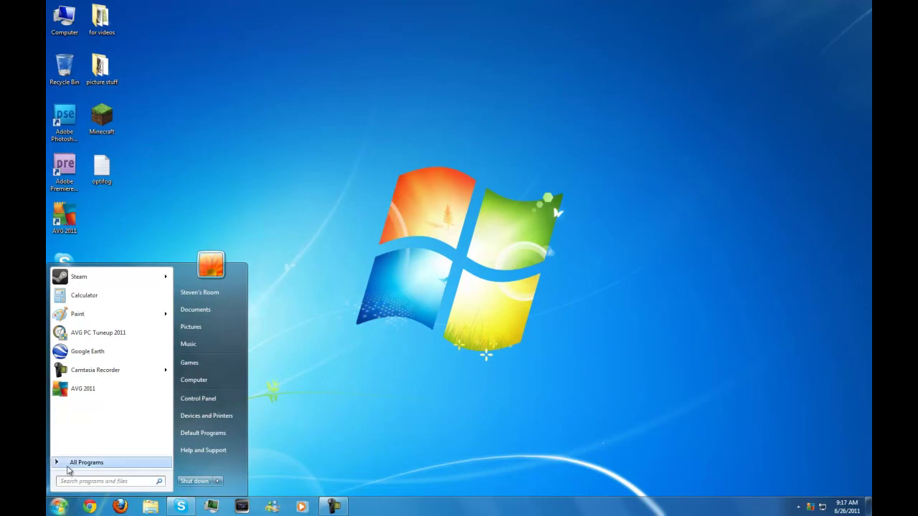
Browse from the user folder through AppData and Roaming into .minecraft\bin.
{"action": "left_click", "coordinate": [215, 292]}
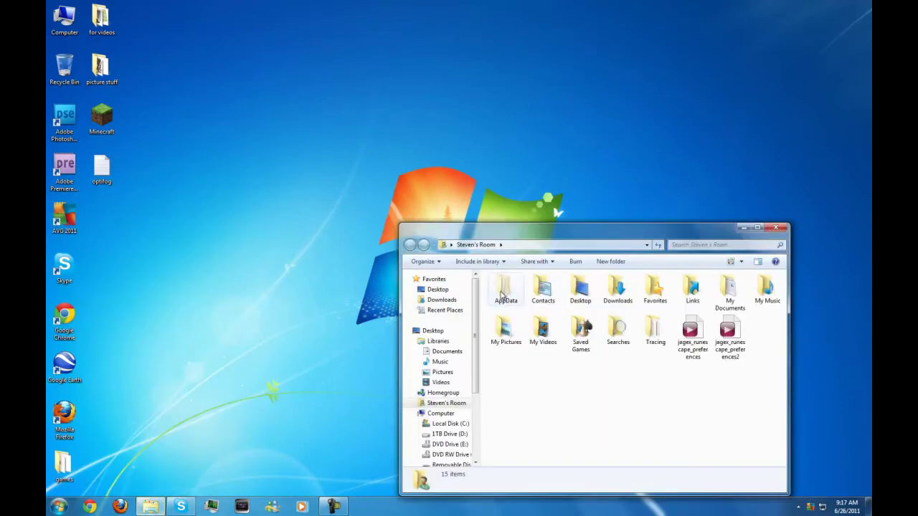
{"action": "double_click", "coordinate": [504, 291]}
{"action": "left_click", "coordinate": [520, 314]}
{"action": "double_click", "coordinate": [520, 313]}
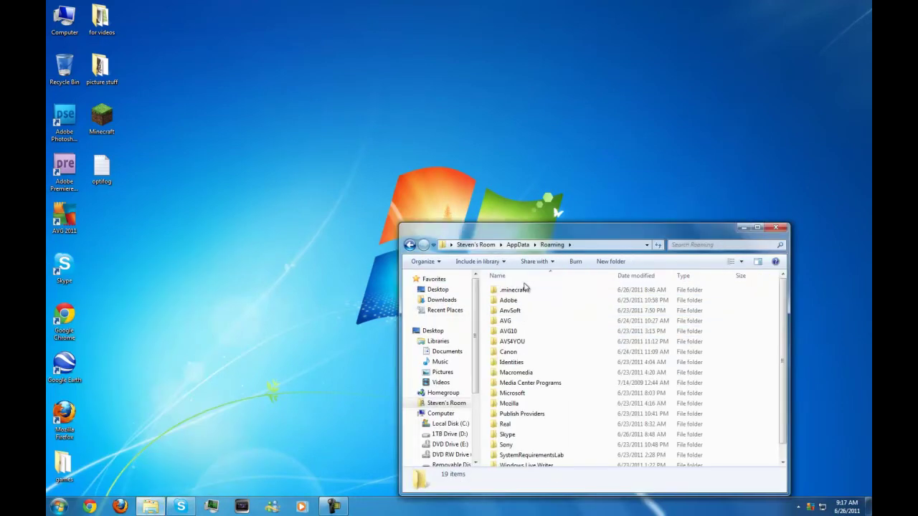
{"action": "double_click", "coordinate": [525, 290]}
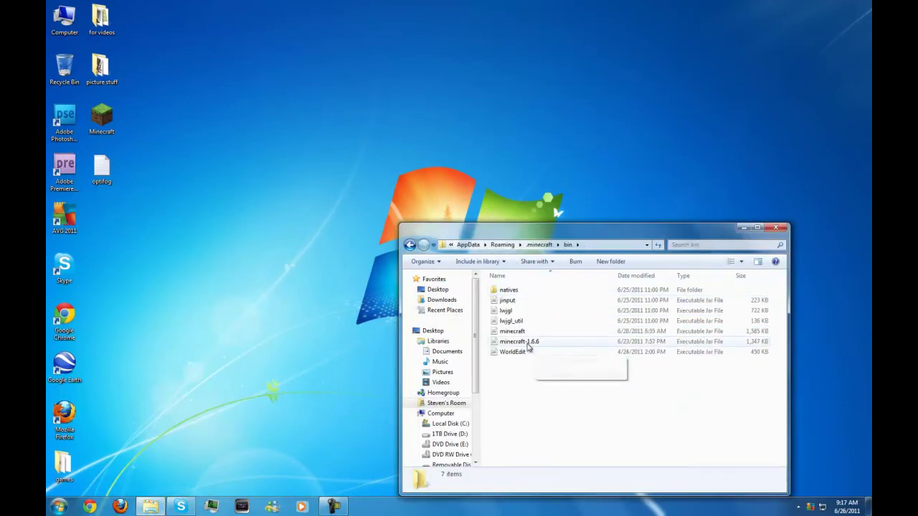
Open minecraft.jar with WinRAR and select terrain.png inside it.
{"action": "right_click", "coordinate": [521, 333]}
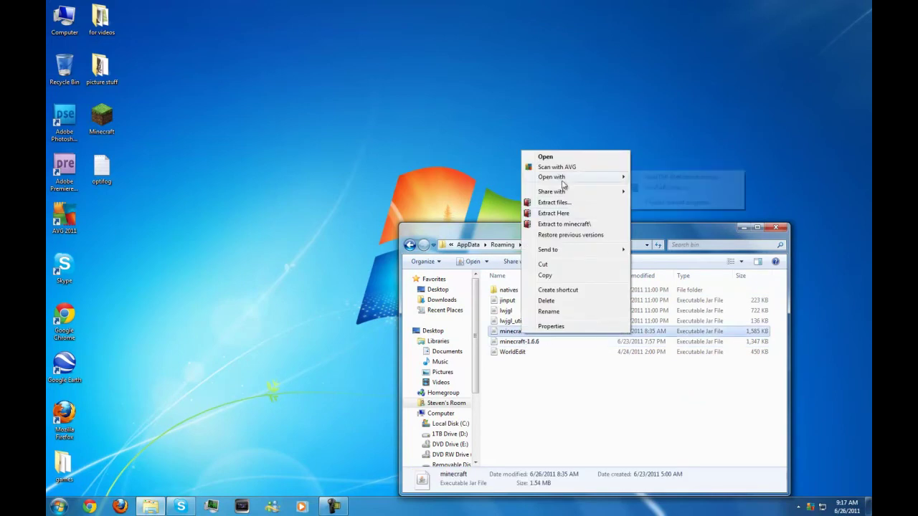
{"action": "mouse_move", "coordinate": [552, 177]}
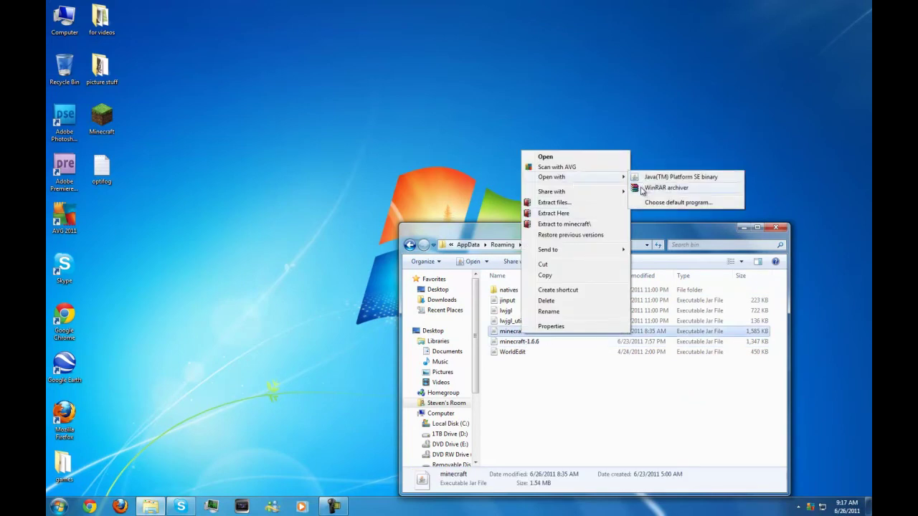
{"action": "left_click", "coordinate": [665, 188]}
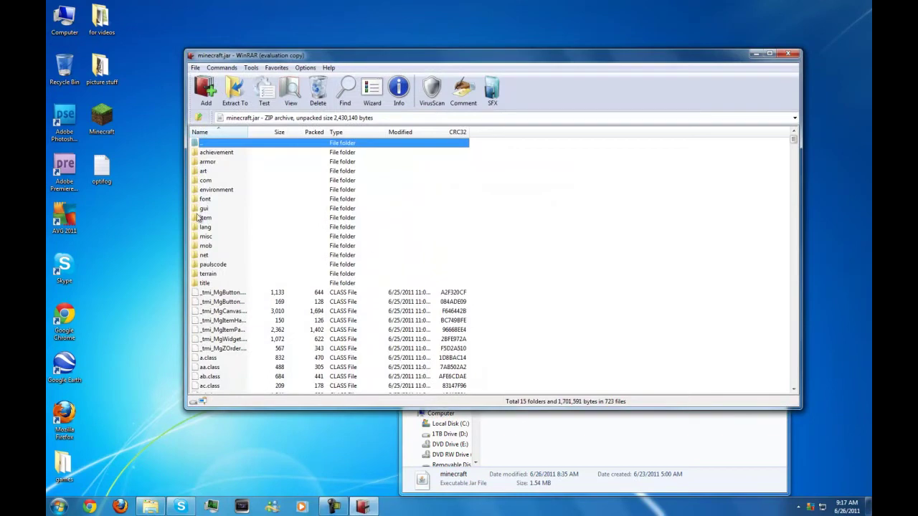
{"action": "scroll", "coordinate": [231, 256], "scroll_direction": "down", "scroll_amount": 4}
{"action": "scroll", "coordinate": [232, 256], "scroll_direction": "down", "scroll_amount": 10}
{"action": "scroll", "coordinate": [232, 256], "scroll_direction": "down", "scroll_amount": 9}
{"action": "scroll", "coordinate": [237, 274], "scroll_direction": "down", "scroll_amount": 9}
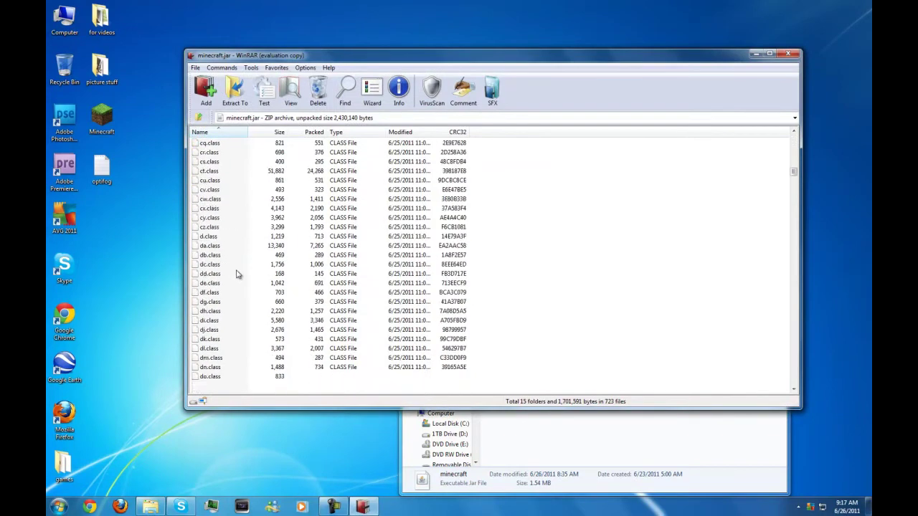
{"action": "scroll", "coordinate": [237, 274], "scroll_direction": "down", "scroll_amount": 8}
{"action": "left_click_drag", "start_coordinate": [794, 182], "coordinate": [785, 290]}
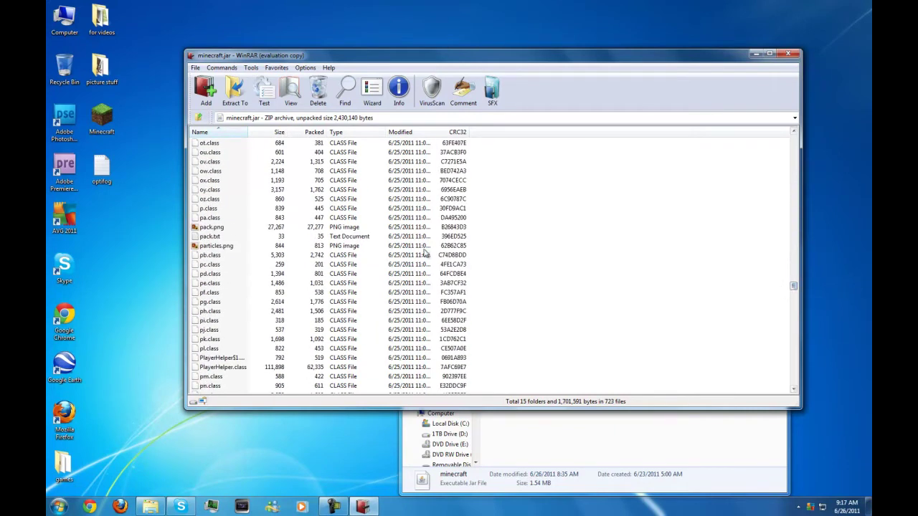
{"action": "scroll", "coordinate": [443, 204], "scroll_direction": "down", "scroll_amount": 8}
{"action": "scroll", "coordinate": [423, 229], "scroll_direction": "down", "scroll_amount": 8}
{"action": "scroll", "coordinate": [401, 258], "scroll_direction": "down", "scroll_amount": 8}
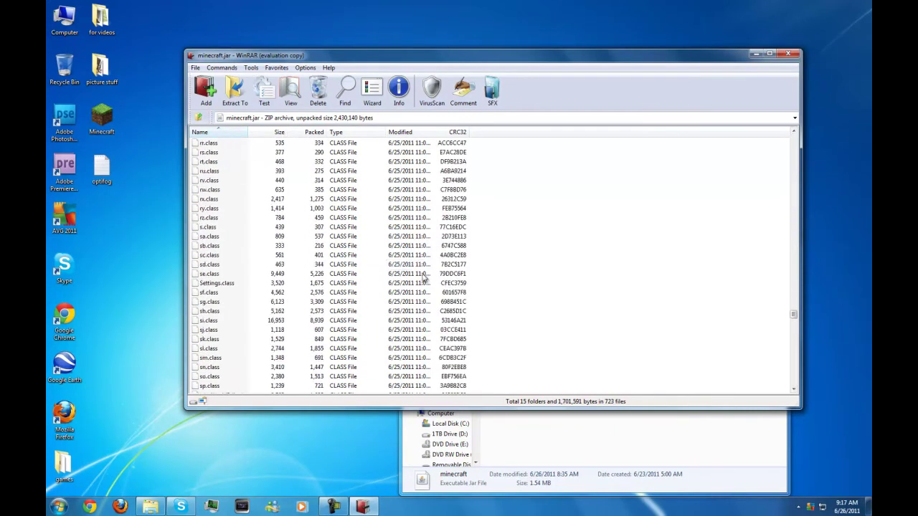
{"action": "scroll", "coordinate": [380, 287], "scroll_direction": "down", "scroll_amount": 8}
{"action": "scroll", "coordinate": [366, 306], "scroll_direction": "down", "scroll_amount": 6}
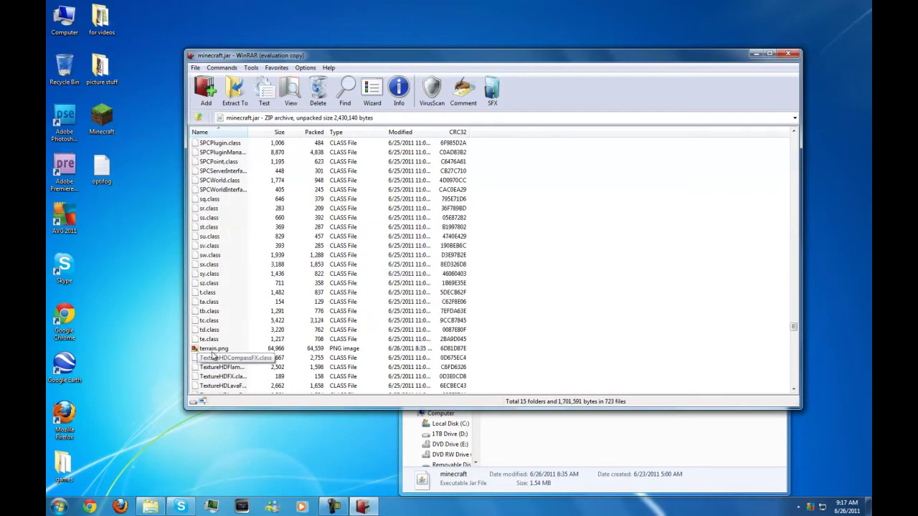
{"action": "left_click", "coordinate": [215, 349]}
{"action": "double_click", "coordinate": [215, 349]}
{"action": "scroll", "coordinate": [459, 247], "scroll_direction": "up", "scroll_amount": 1}
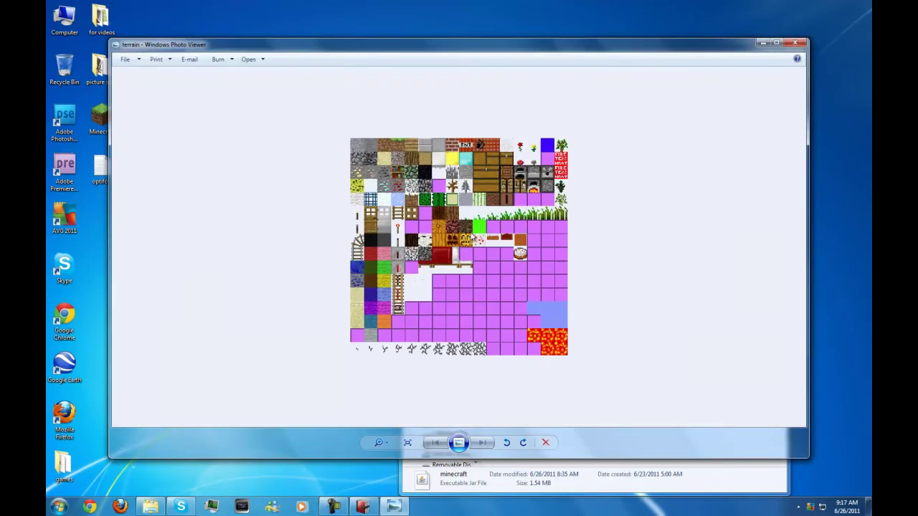
{"action": "scroll", "coordinate": [484, 226], "scroll_direction": "up", "scroll_amount": 3}
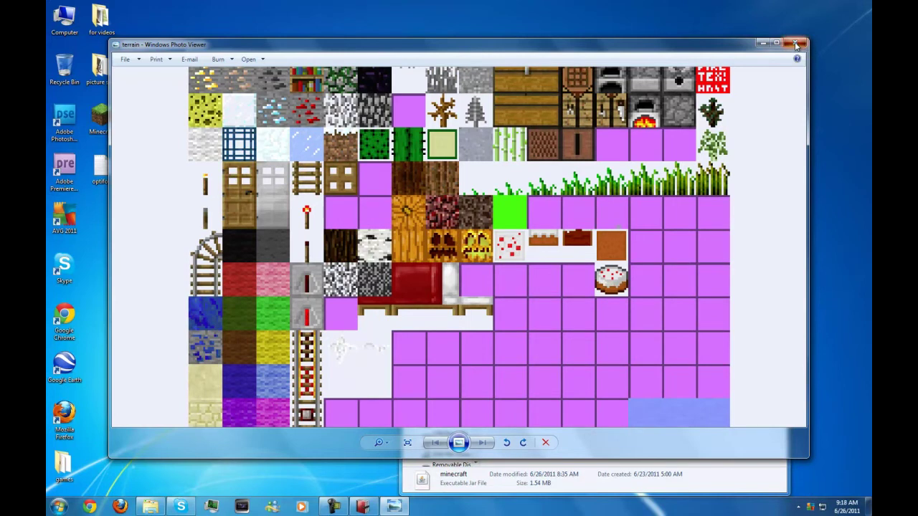
{"action": "left_click", "coordinate": [796, 44]}
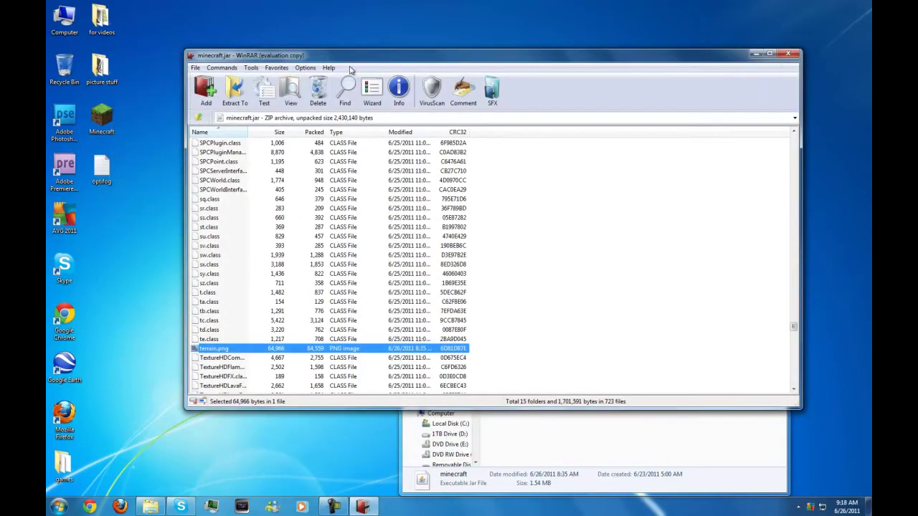
{"action": "left_click", "coordinate": [788, 54]}
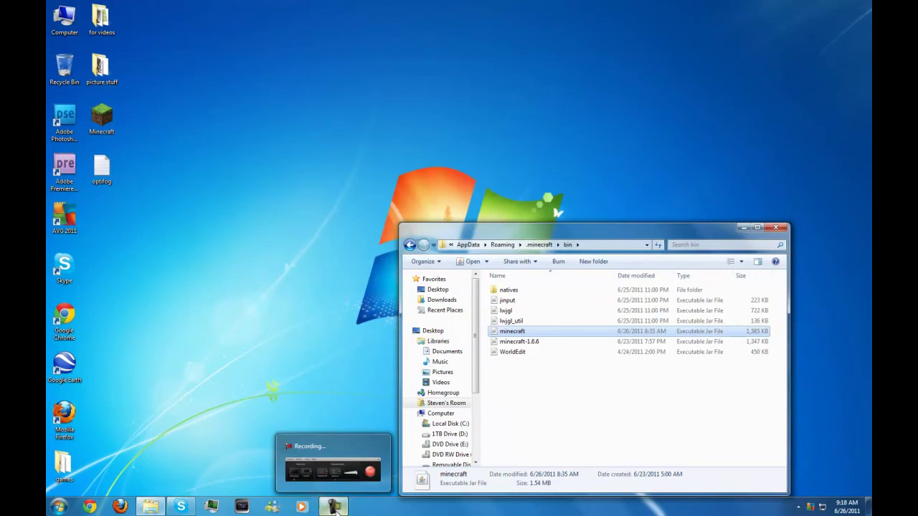
Close WinRAR and bring up minecraft.jar's context menu in the bin folder.
{"action": "left_click", "coordinate": [334, 507]}
{"action": "left_click", "coordinate": [825, 461]}
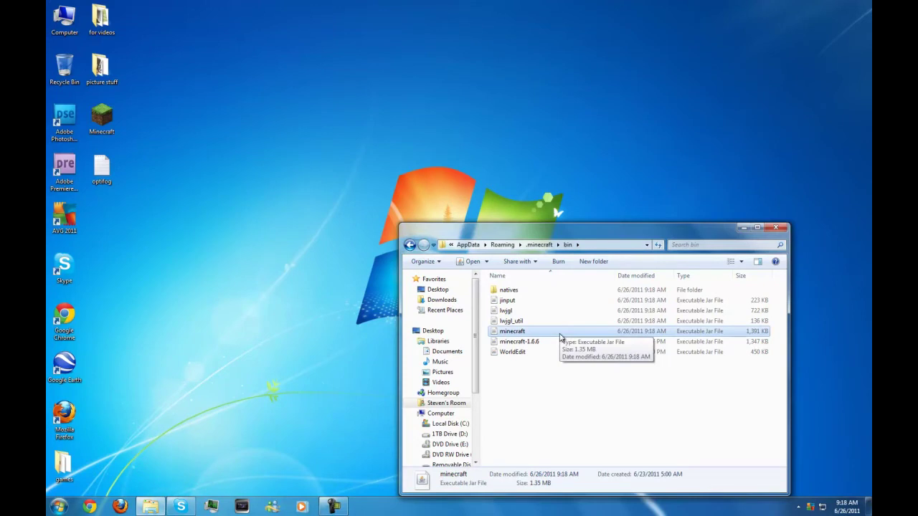
{"action": "right_click", "coordinate": [561, 336]}
{"action": "mouse_move", "coordinate": [589, 177]}
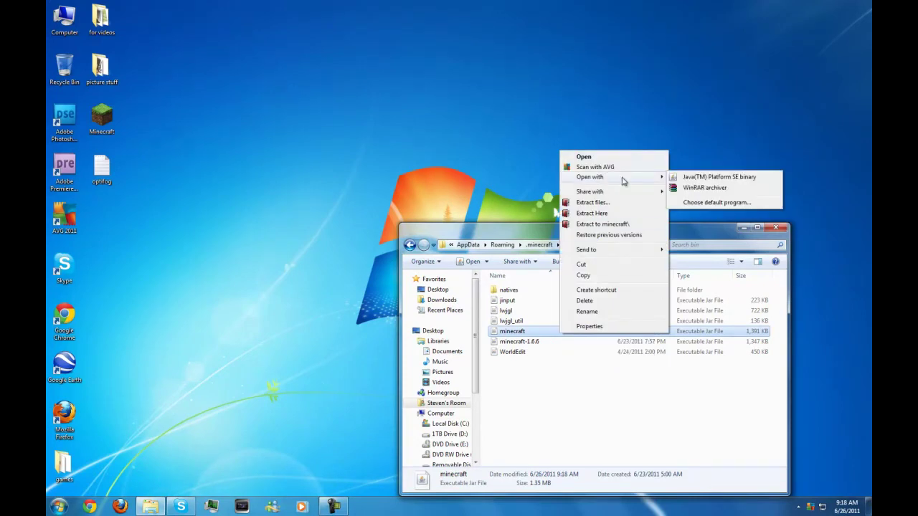
Reopen minecraft.jar in WinRAR and send terrain.png to Photoshop Elements.
{"action": "left_click", "coordinate": [692, 188]}
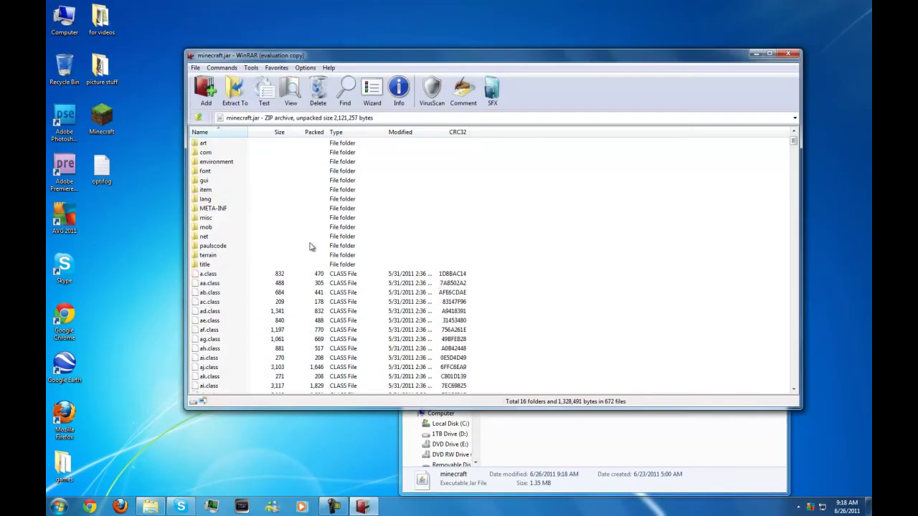
{"action": "scroll", "coordinate": [233, 231], "scroll_direction": "down", "scroll_amount": 7}
{"action": "scroll", "coordinate": [243, 241], "scroll_direction": "down", "scroll_amount": 7}
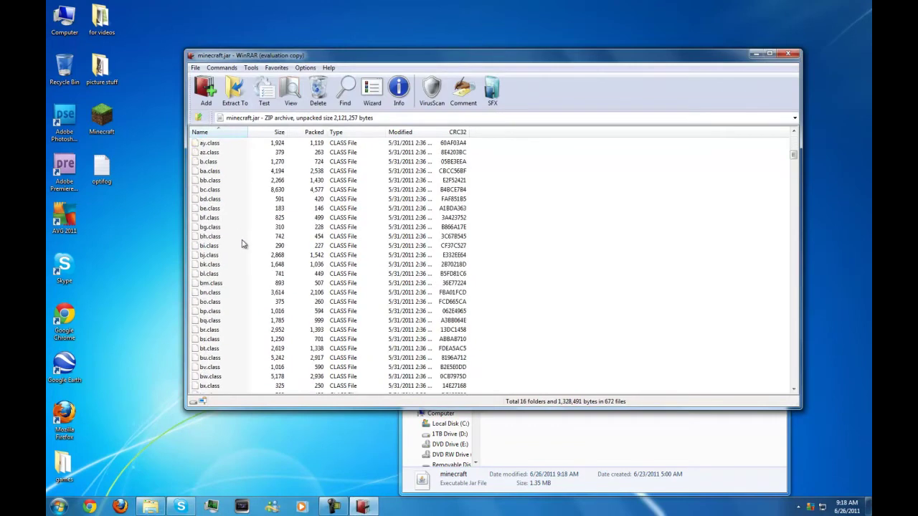
{"action": "scroll", "coordinate": [244, 247], "scroll_direction": "down", "scroll_amount": 7}
{"action": "scroll", "coordinate": [244, 256], "scroll_direction": "down", "scroll_amount": 5}
{"action": "mouse_move", "coordinate": [794, 170]}
{"action": "left_mouse_down"}
{"action": "mouse_move", "coordinate": [797, 370]}
{"action": "mouse_move", "coordinate": [797, 328]}
{"action": "left_mouse_up"}
{"action": "right_click", "coordinate": [202, 340]}
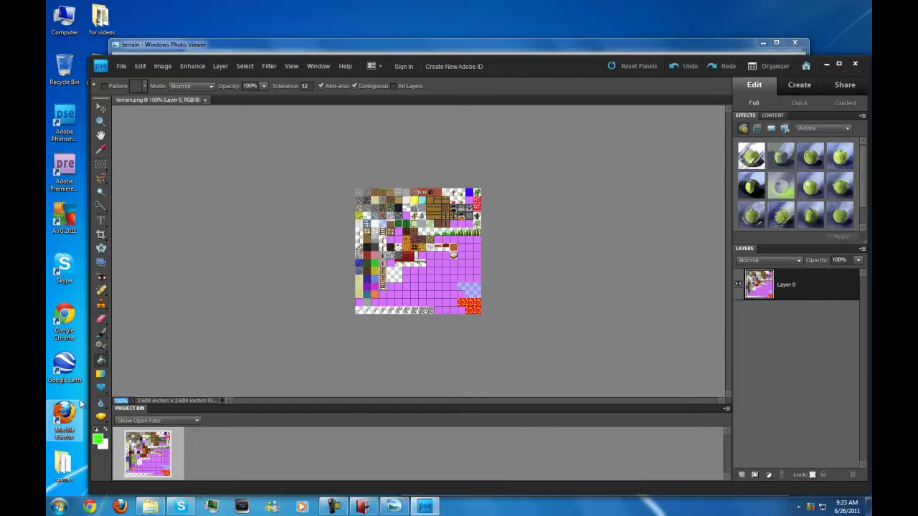
{"action": "type", "text": "300"}
Zoom the terrain sheet to 300%, then to 375%.
{"action": "key", "text": "Return"}
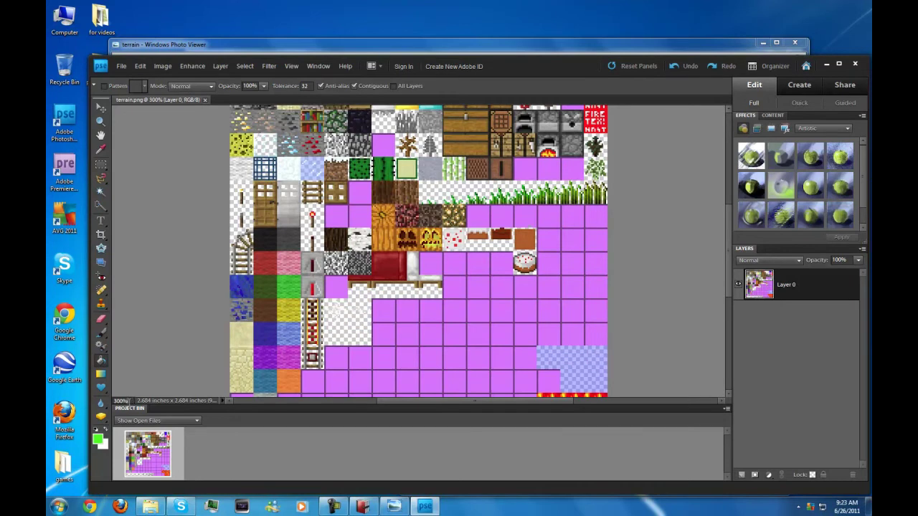
{"action": "key", "text": "BackSpace"}
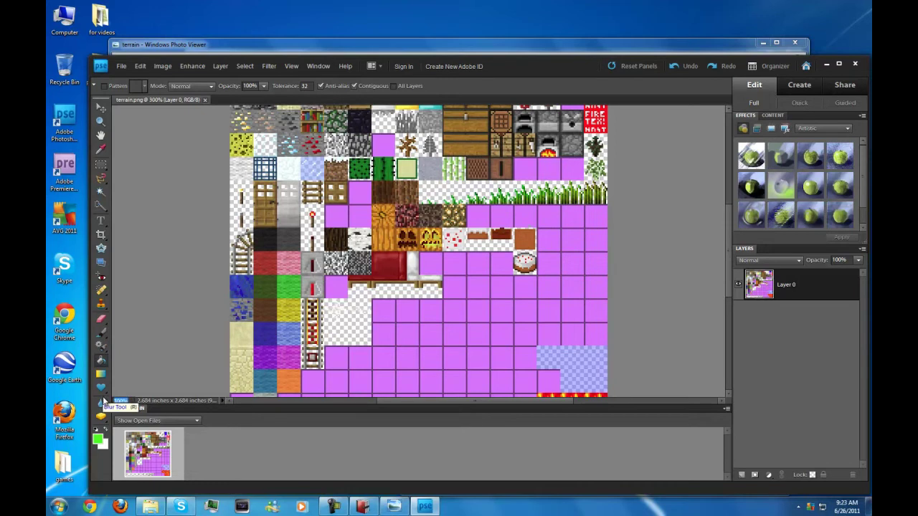
{"action": "type", "text": "375"}
{"action": "key", "text": "Return"}
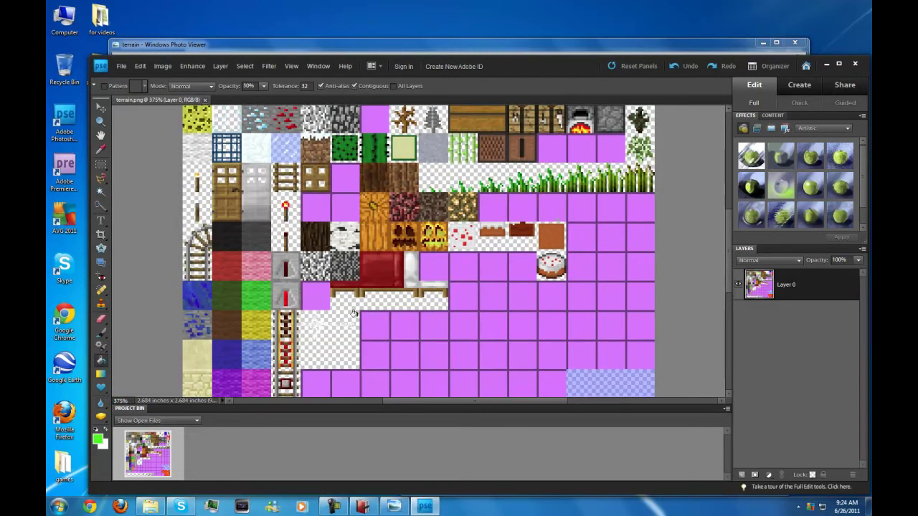
Zoom to 400% then 500% and delete the marquee-selected glowstone tile.
{"action": "left_click", "coordinate": [102, 167]}
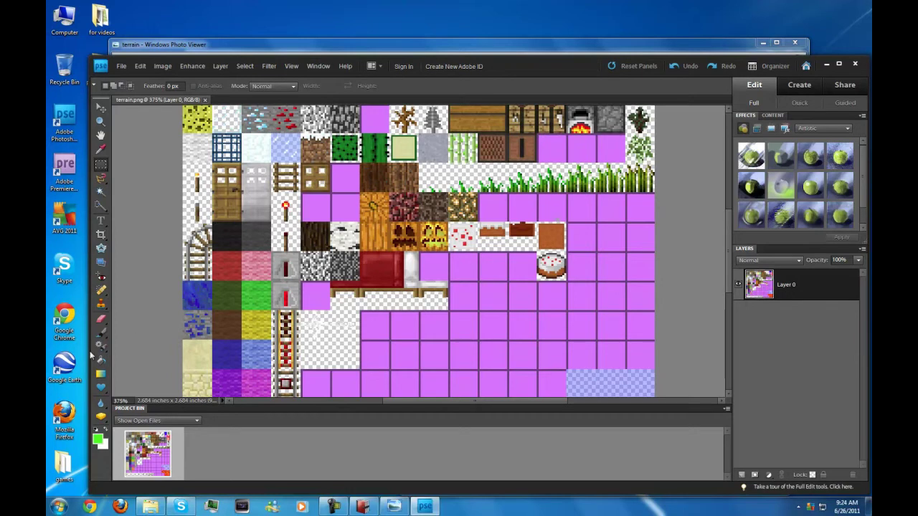
{"action": "left_click", "coordinate": [126, 401]}
{"action": "type", "text": "400"}
{"action": "key", "text": "Return"}
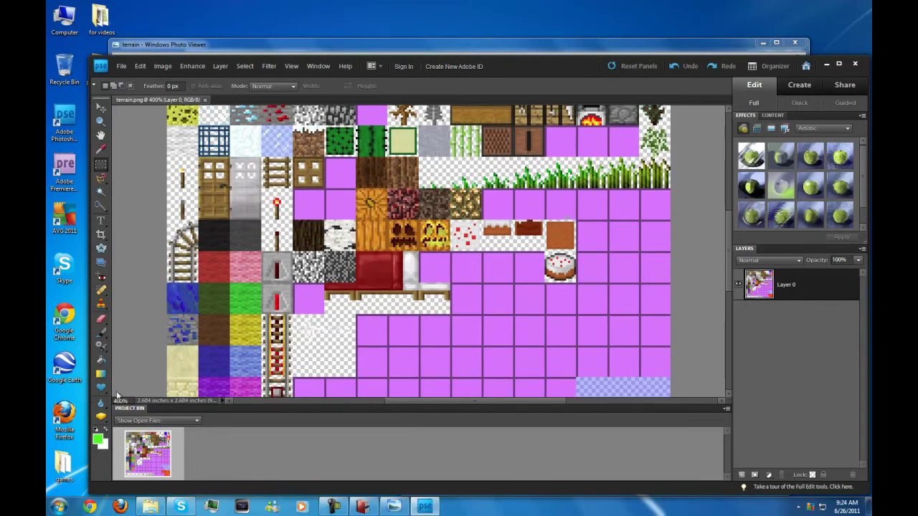
{"action": "left_click", "coordinate": [119, 401]}
{"action": "type", "text": "50"}
{"action": "key", "text": "Return"}
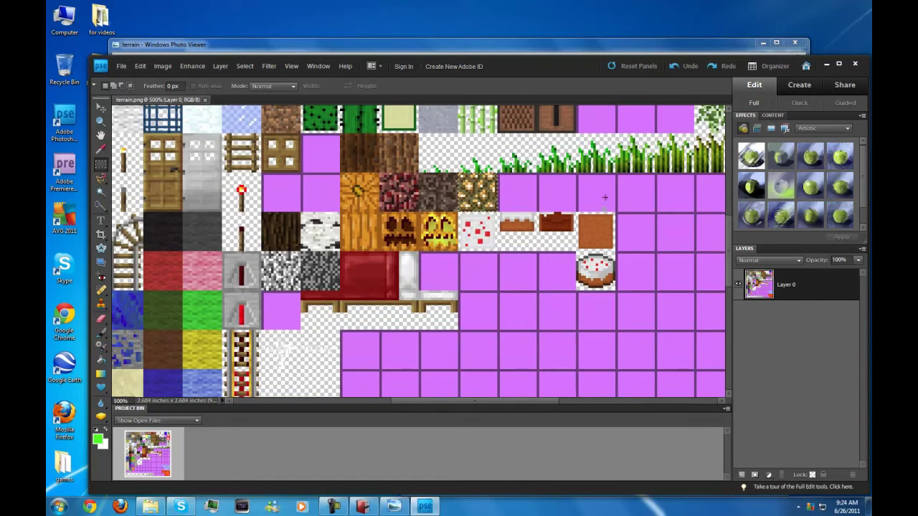
{"action": "key", "text": "Delete"}
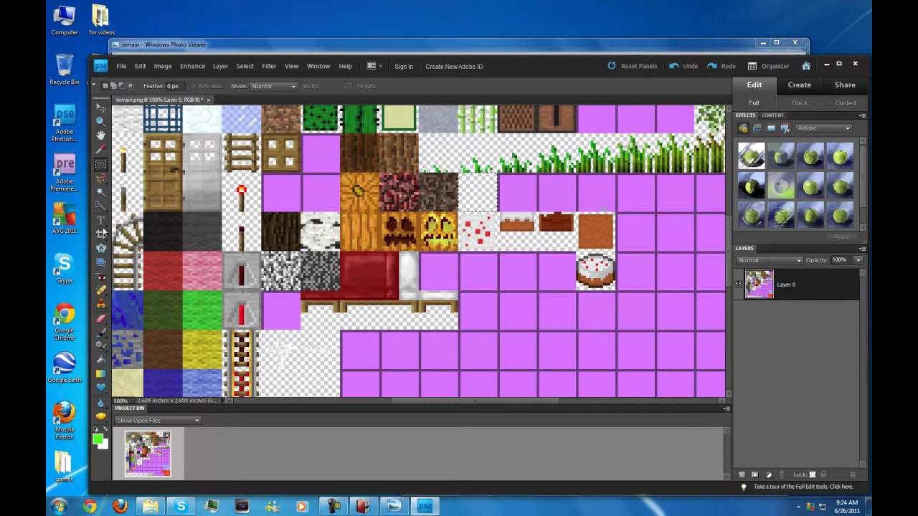
Paint Bucket the empty tile light green, then clear the tint.
{"action": "left_click", "coordinate": [101, 356]}
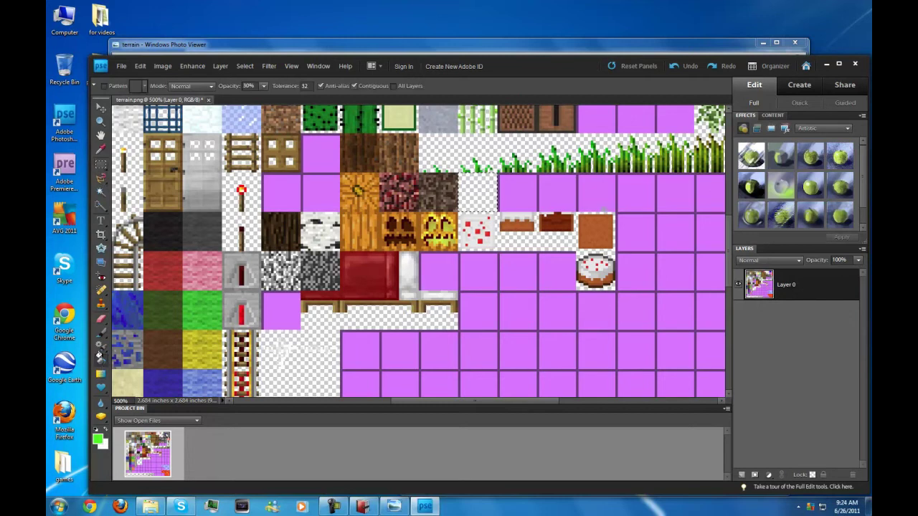
{"action": "left_click", "coordinate": [483, 199]}
{"action": "left_click", "coordinate": [485, 192]}
Set the background colour to a vivid bright green and fill the empty tile.
{"action": "left_click", "coordinate": [103, 444]}
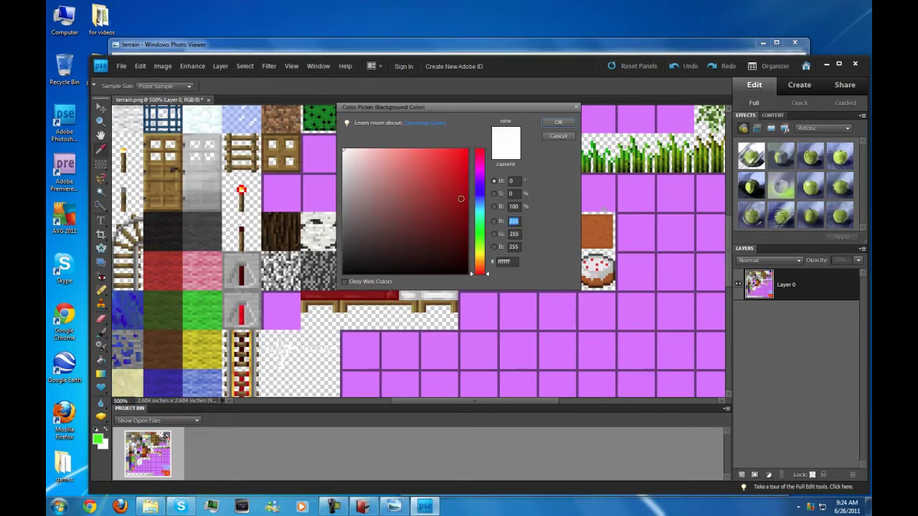
{"action": "left_click_drag", "start_coordinate": [486, 272], "coordinate": [489, 233]}
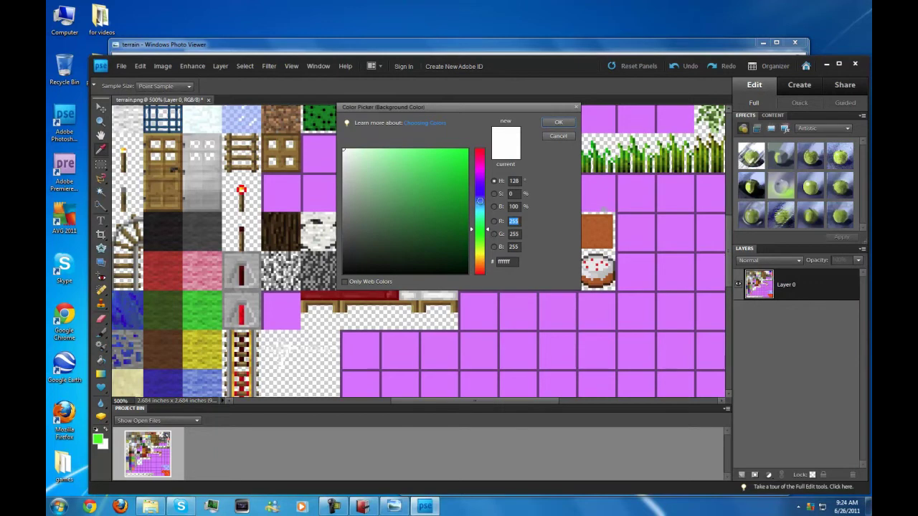
{"action": "left_click", "coordinate": [453, 160]}
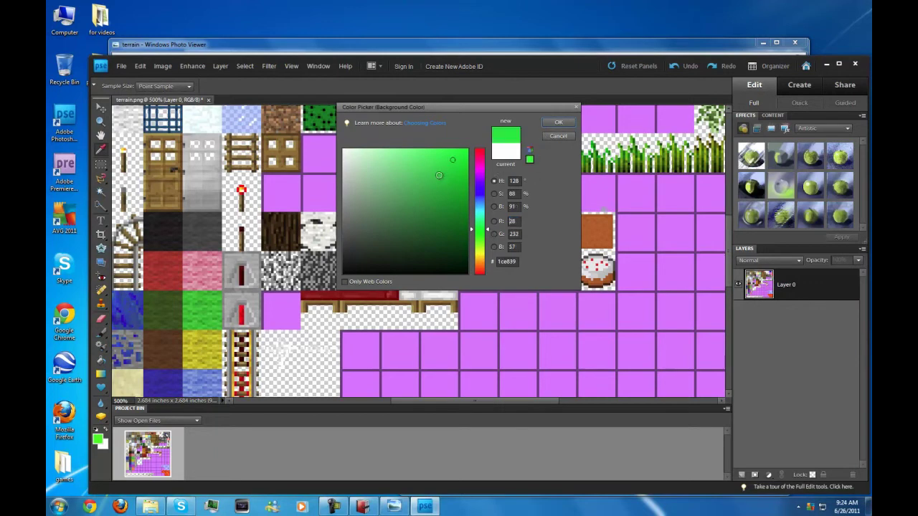
{"action": "left_click_drag", "start_coordinate": [439, 175], "coordinate": [462, 154]}
{"action": "left_click", "coordinate": [559, 122]}
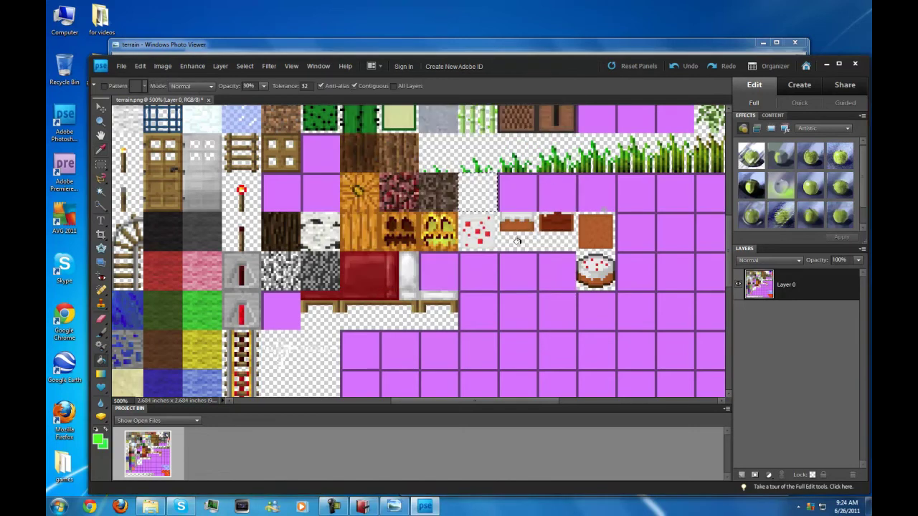
{"action": "left_click", "coordinate": [478, 195]}
Undo the green fill and refill the empty tile with light green.
{"action": "key", "text": "ctrl+z"}
{"action": "left_click", "coordinate": [474, 200]}
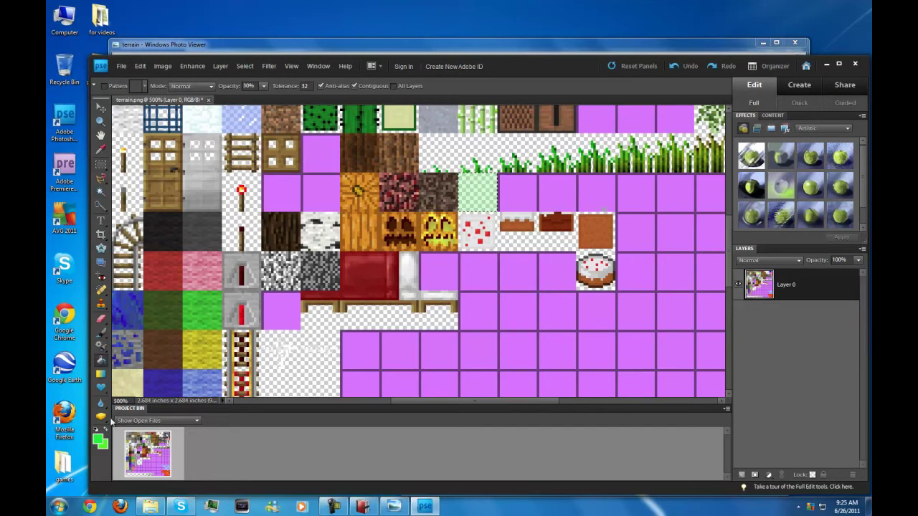
Fill the tile with a pale grey-green foreground colour, then undo the speckled result.
{"action": "left_click", "coordinate": [99, 438]}
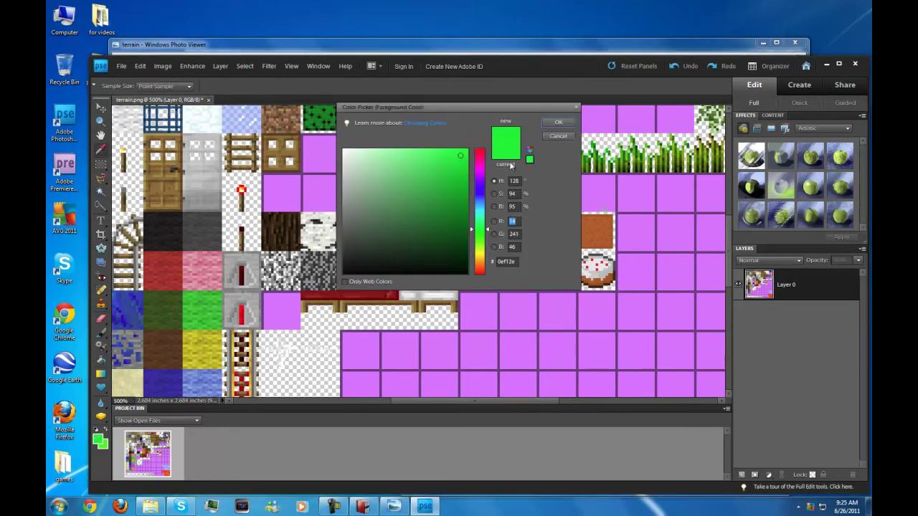
{"action": "left_click", "coordinate": [347, 163]}
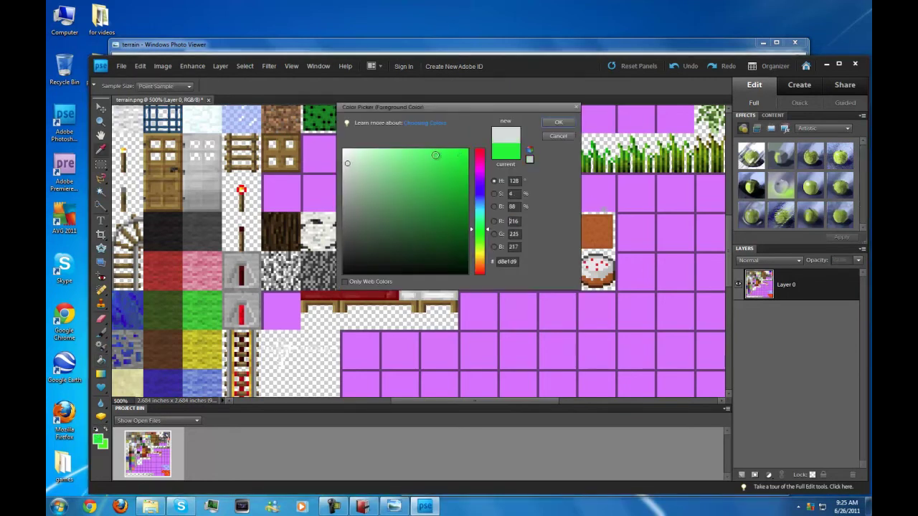
{"action": "left_click", "coordinate": [575, 108]}
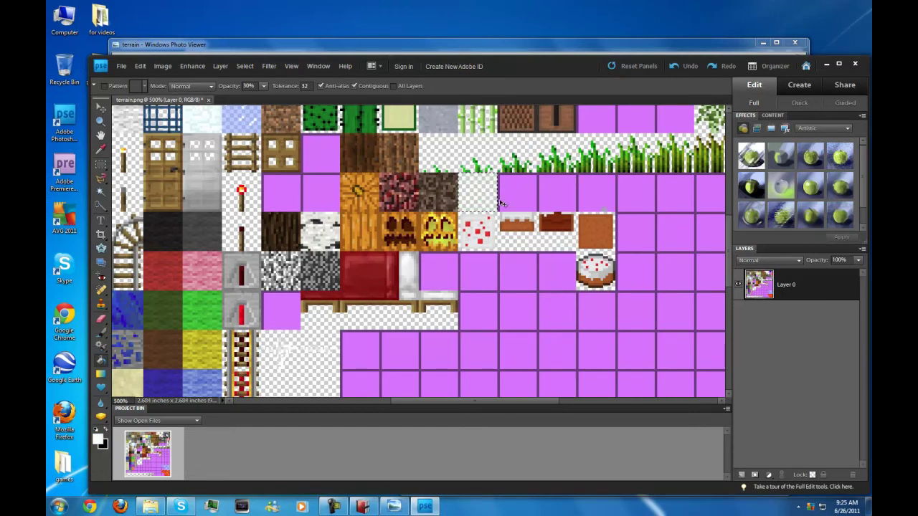
{"action": "left_click", "coordinate": [494, 199]}
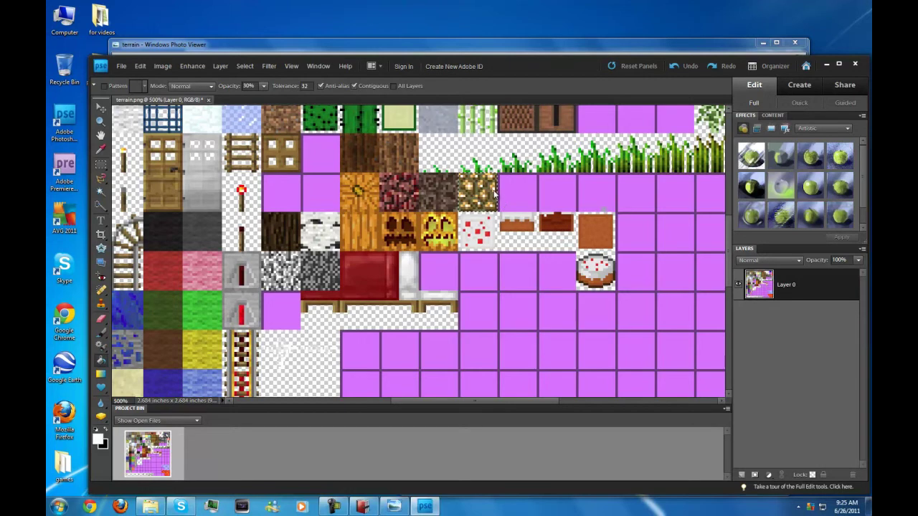
{"action": "key", "text": "ctrl+z"}
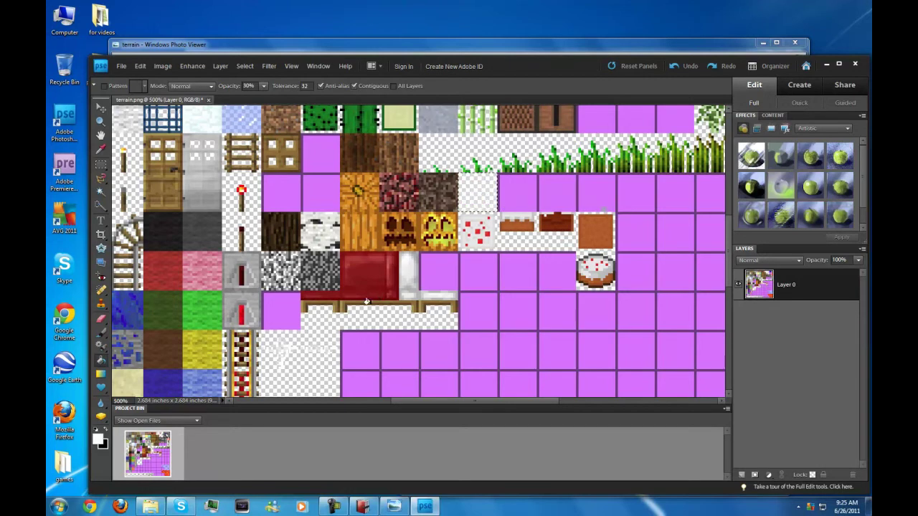
Refill the tile with a green foreground colour and close Photoshop Elements.
{"action": "left_click", "coordinate": [101, 440]}
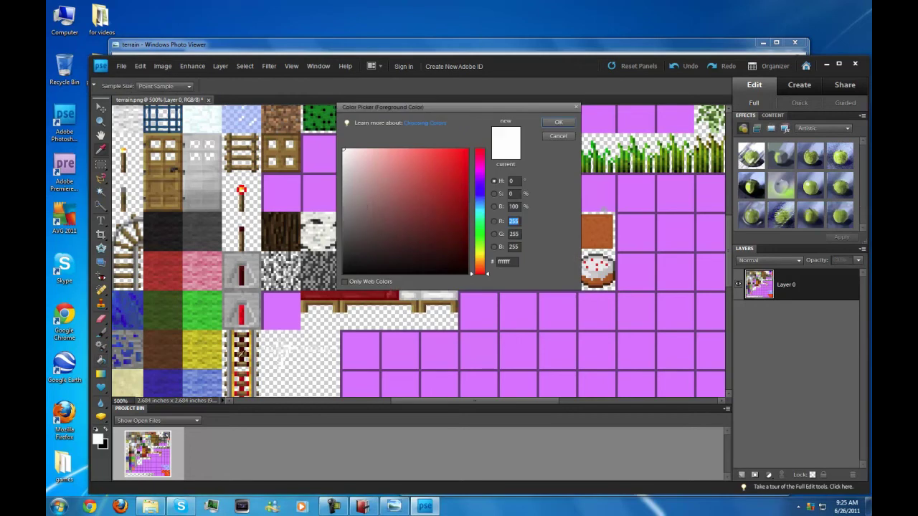
{"action": "left_click", "coordinate": [480, 239]}
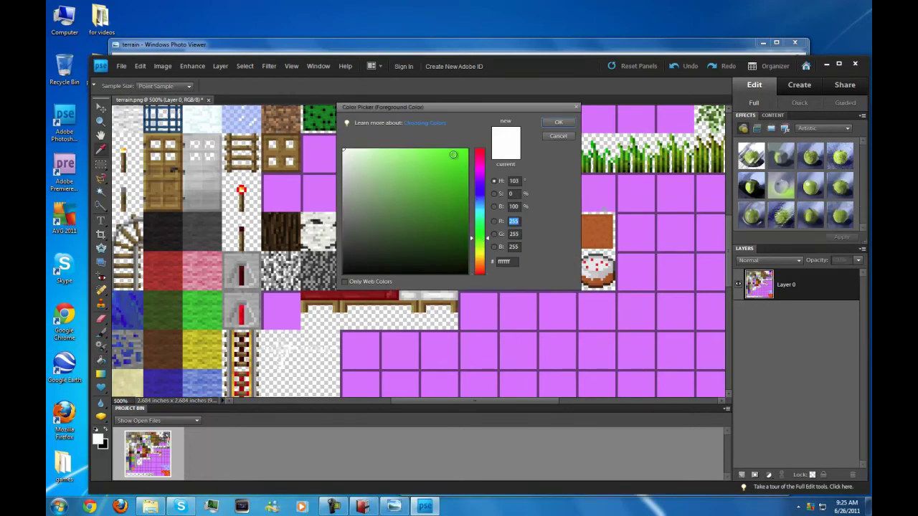
{"action": "left_click", "coordinate": [559, 122]}
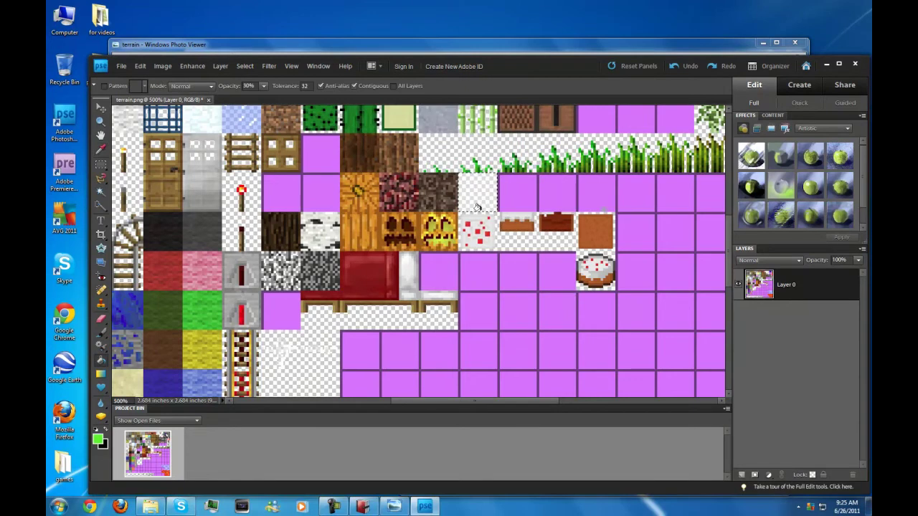
{"action": "left_click", "coordinate": [478, 194]}
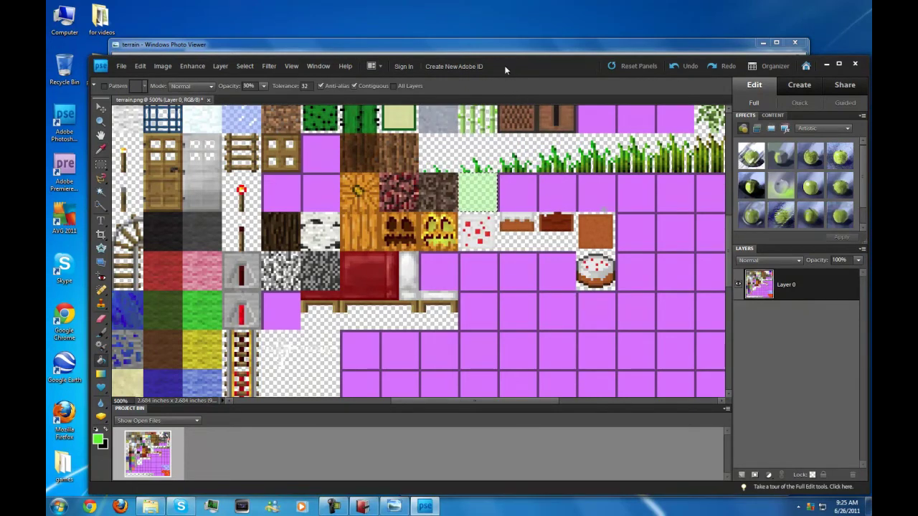
{"action": "left_click", "coordinate": [853, 62]}
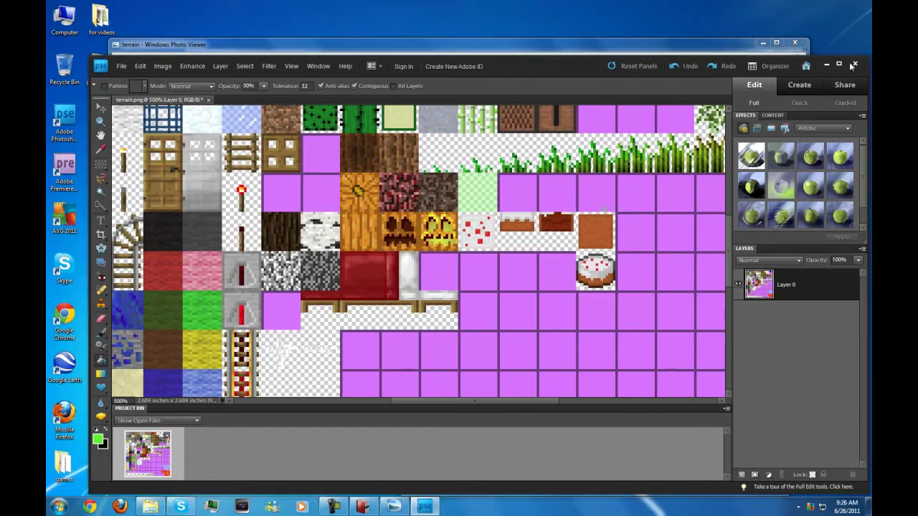
Save the edited texture over terrain.png with default PNG options and quit Photoshop Elements.
{"action": "left_click", "coordinate": [443, 228]}
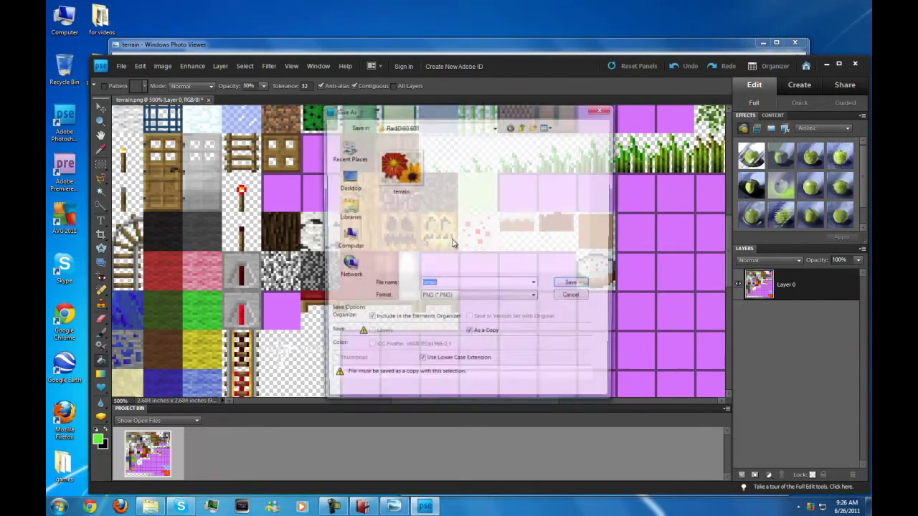
{"action": "left_click", "coordinate": [571, 286]}
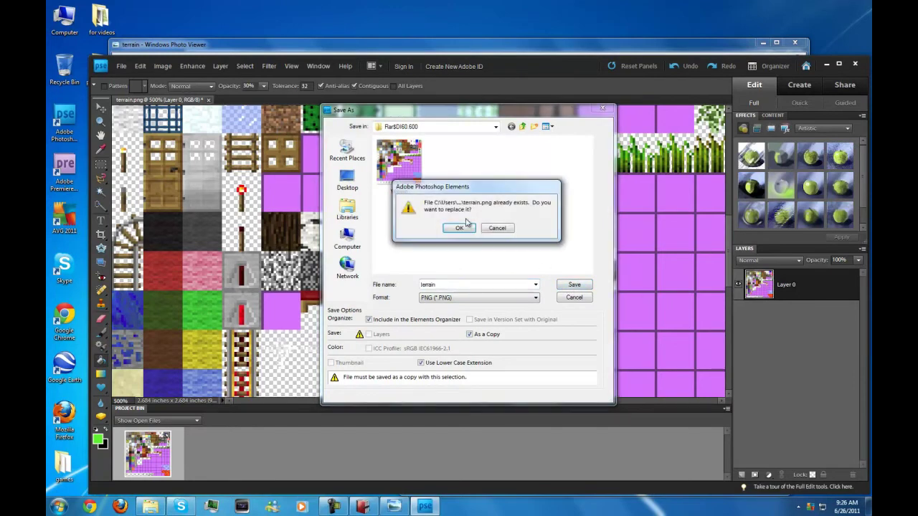
{"action": "key", "text": "Return"}
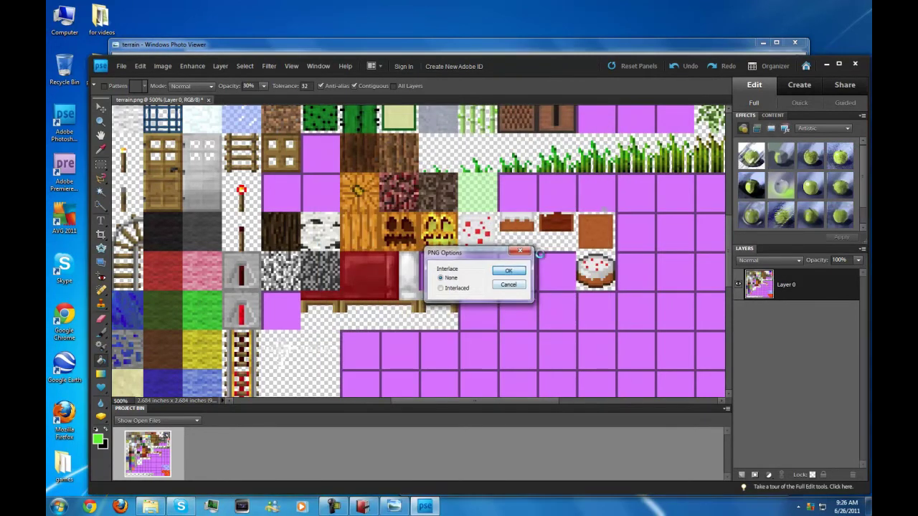
{"action": "left_click", "coordinate": [508, 273]}
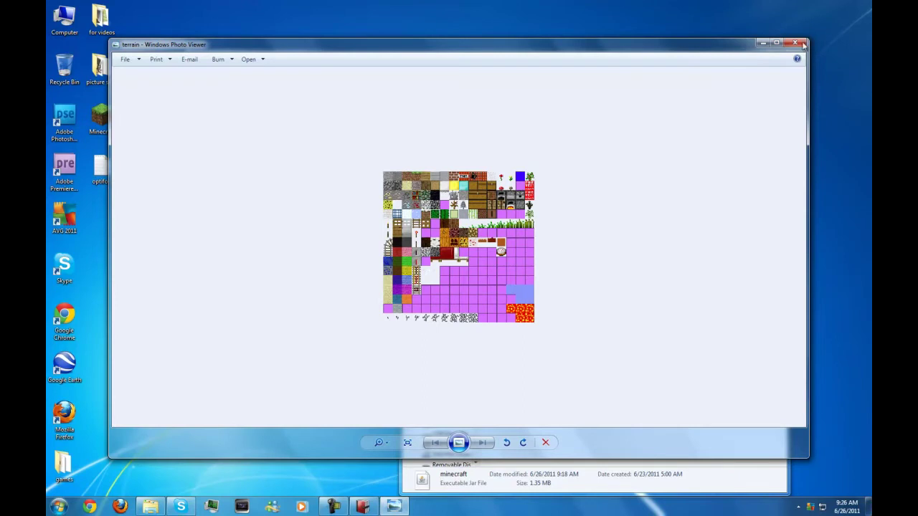
Review the edited terrain sheet in Photo Viewer, close it, and bring up the Minecraft Launcher.
{"action": "left_click", "coordinate": [803, 44]}
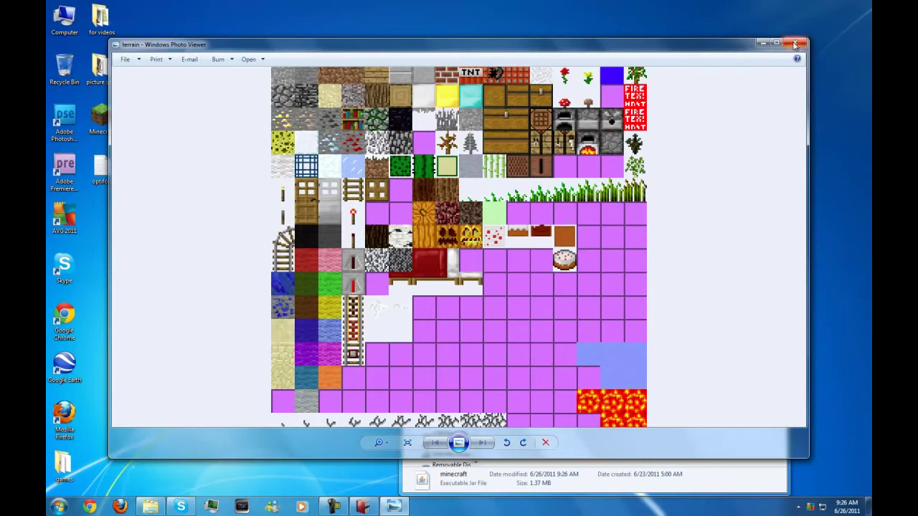
{"action": "left_click", "coordinate": [795, 44]}
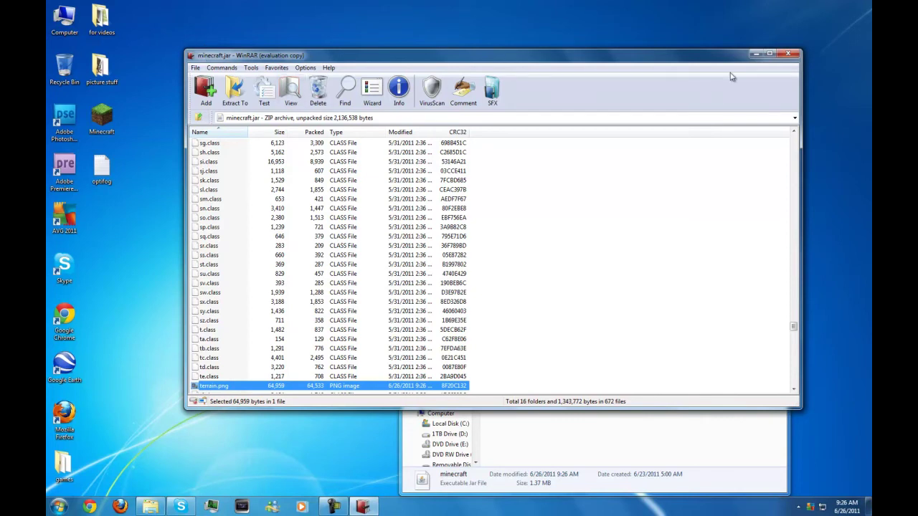
{"action": "left_click", "coordinate": [333, 507]}
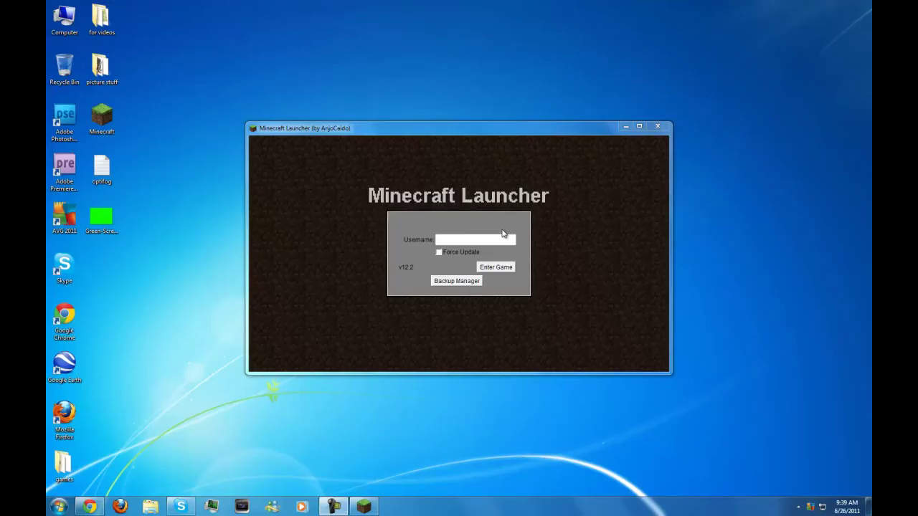
Launch Minecraft and load the Creative Map singleplayer world.
{"action": "left_click", "coordinate": [513, 269]}
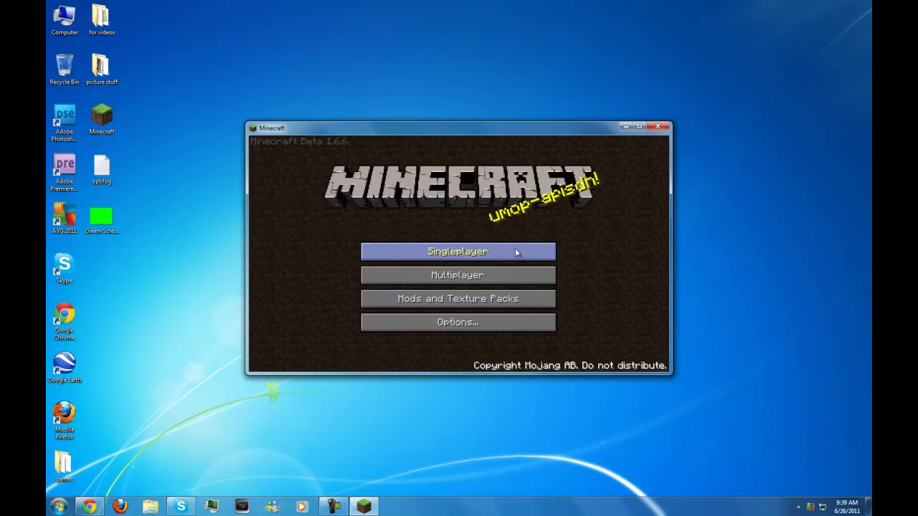
{"action": "left_click", "coordinate": [502, 253]}
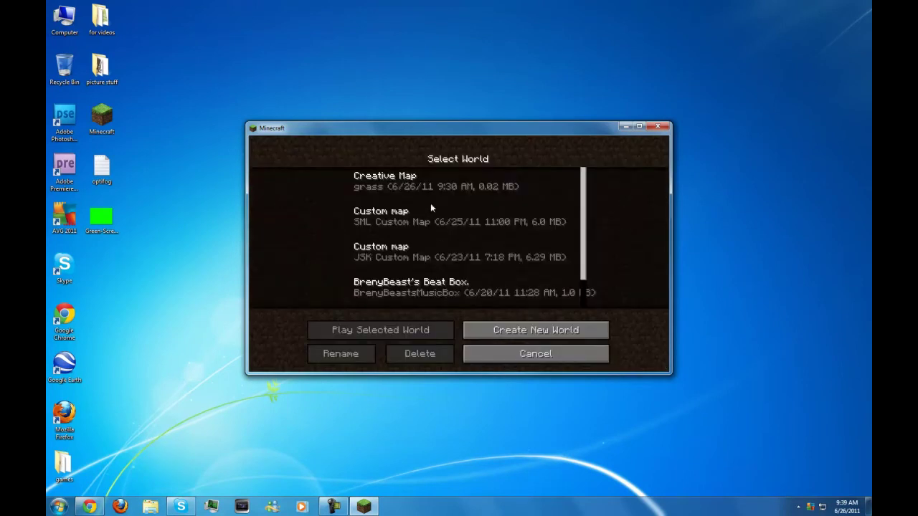
{"action": "left_click", "coordinate": [409, 185]}
{"action": "left_click", "coordinate": [421, 328]}
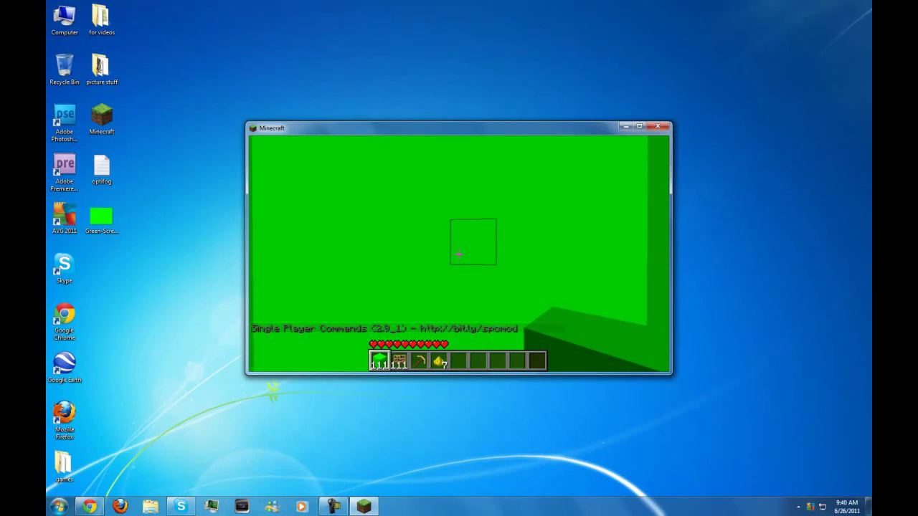
Hide the HUD and show the player from the front in third-person view.
{"action": "key", "text": "F1"}
{"action": "key", "text": "F5"}
{"action": "key", "text": "F1"}
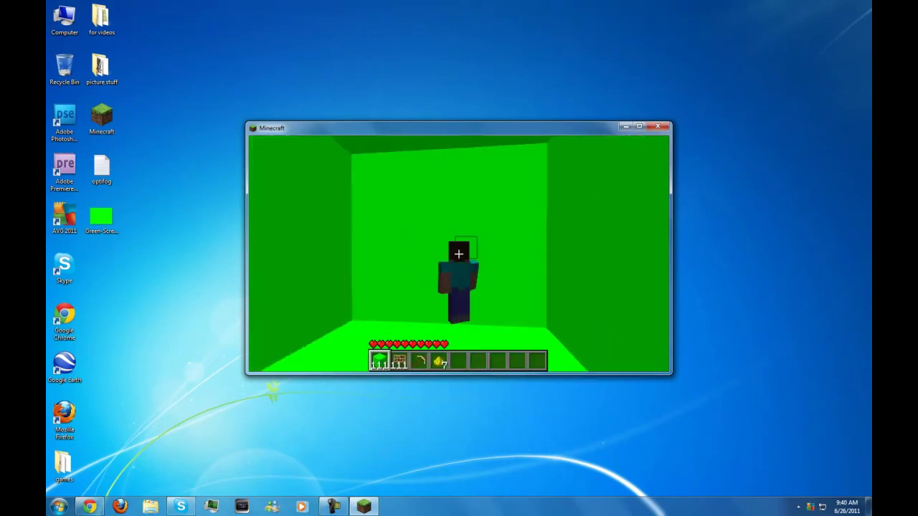
{"action": "key", "text": "F1"}
{"action": "key", "text": "F5"}
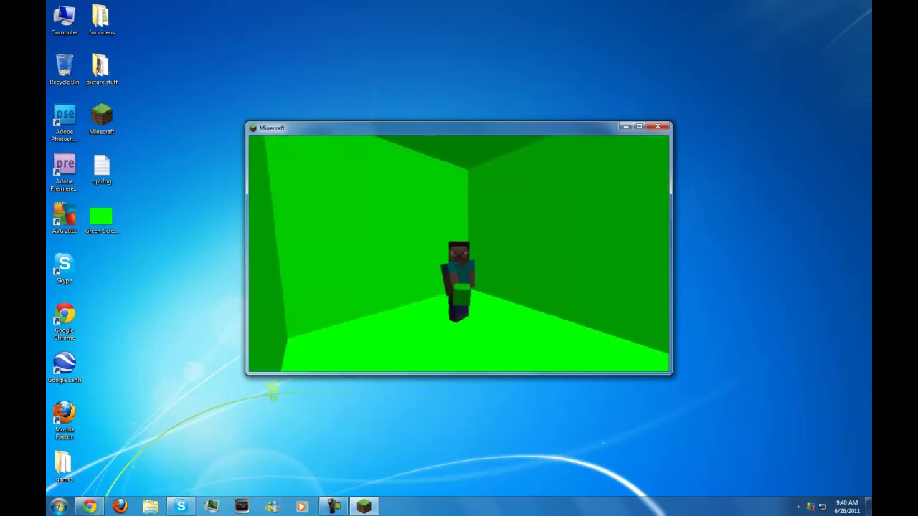
{"action": "key", "text": "F1"}
{"action": "key", "text": "F5"}
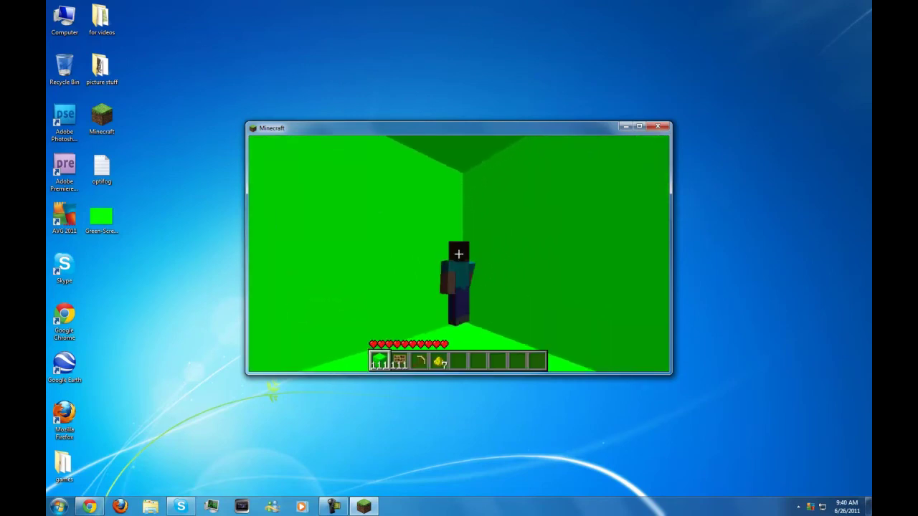
{"action": "scroll", "coordinate": [459, 254], "scroll_direction": "down", "scroll_amount": 3}
{"action": "scroll", "coordinate": [459, 254], "scroll_direction": "down", "scroll_amount": 2}
{"action": "scroll", "coordinate": [459, 254], "scroll_direction": "up", "scroll_amount": 1}
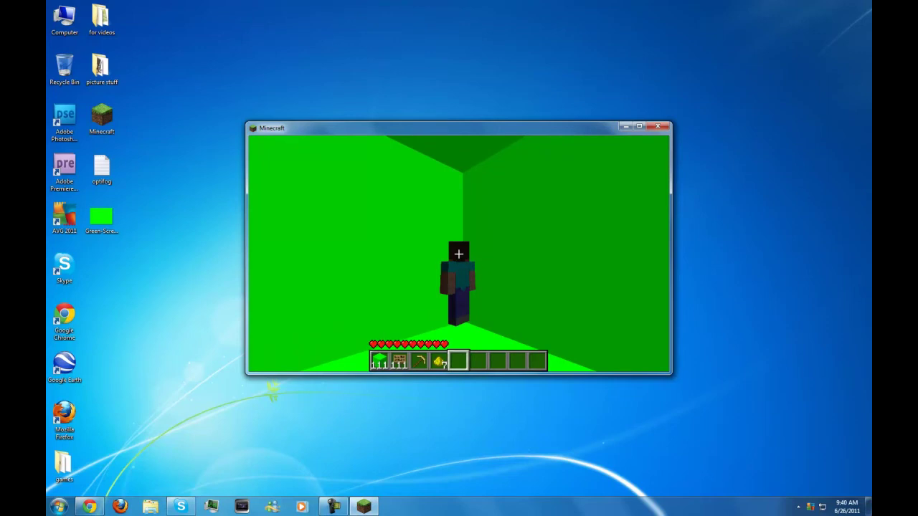
{"action": "key", "text": "F1"}
{"action": "key", "text": "F5"}
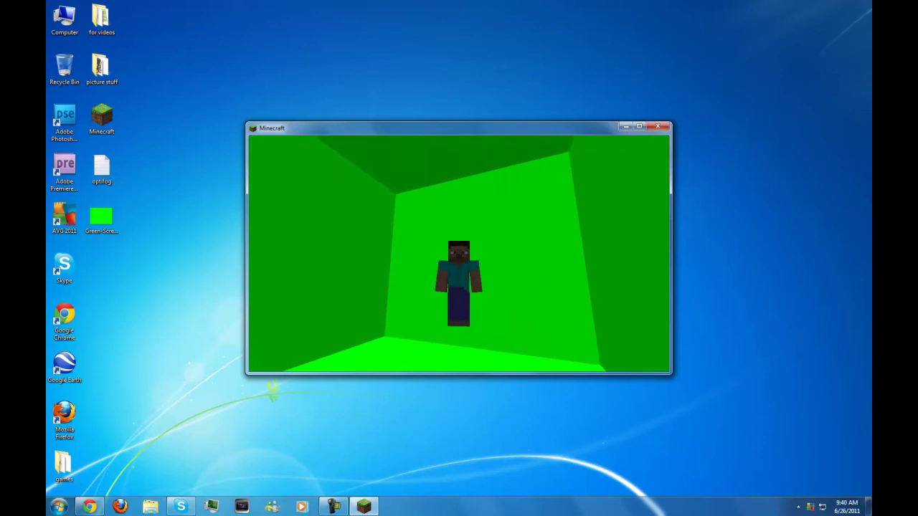
Pause the game at the game menu and bring up the screen recorder's controls.
{"action": "key", "text": "Escape"}
{"action": "left_click", "coordinate": [334, 506]}
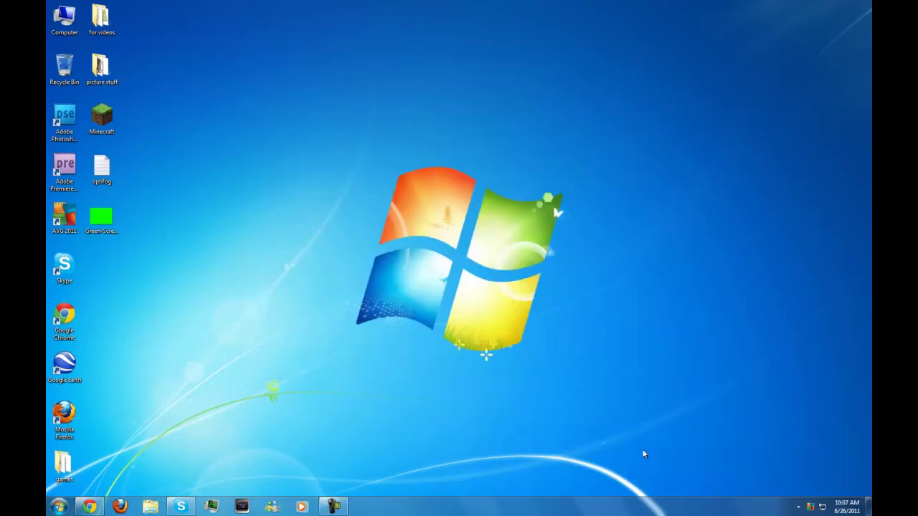
{"action": "left_click_drag", "start_coordinate": [463, 386], "coordinate": [645, 175]}
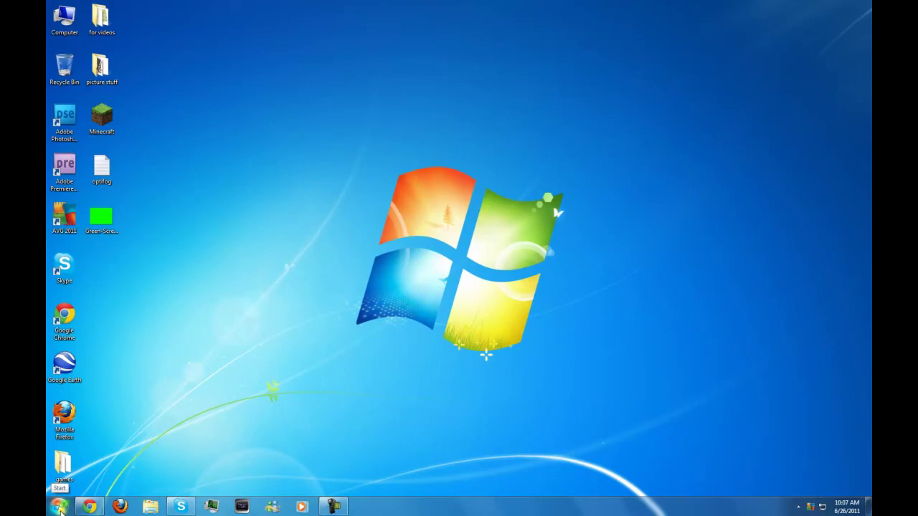
Pause the screen recording and reposition the relaunched Minecraft window on the desktop.
{"action": "left_click", "coordinate": [325, 510]}
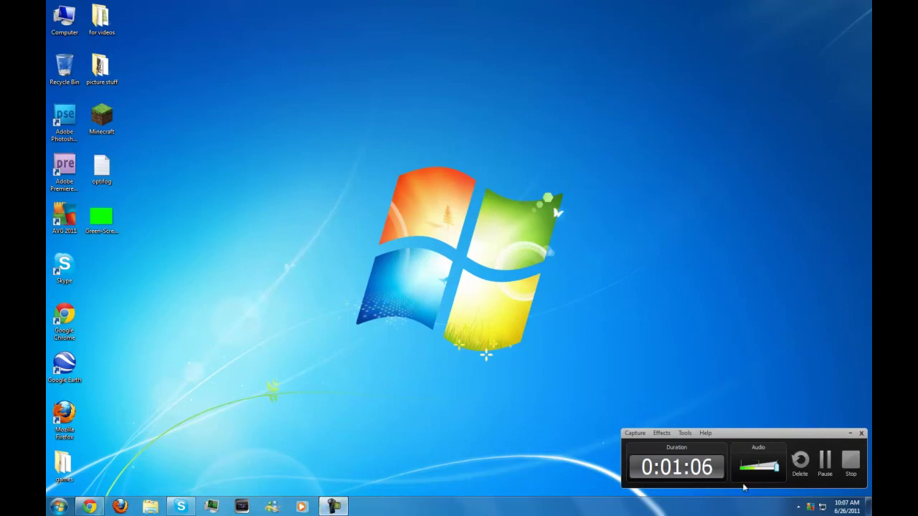
{"action": "left_click", "coordinate": [821, 466]}
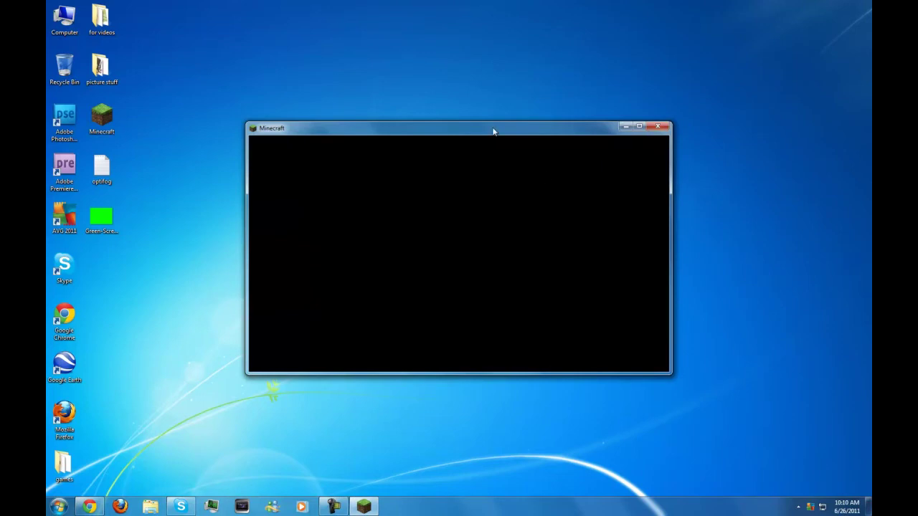
{"action": "mouse_move", "coordinate": [493, 132]}
{"action": "left_mouse_down"}
{"action": "mouse_move", "coordinate": [594, 129]}
{"action": "mouse_move", "coordinate": [514, 112]}
{"action": "left_mouse_up"}
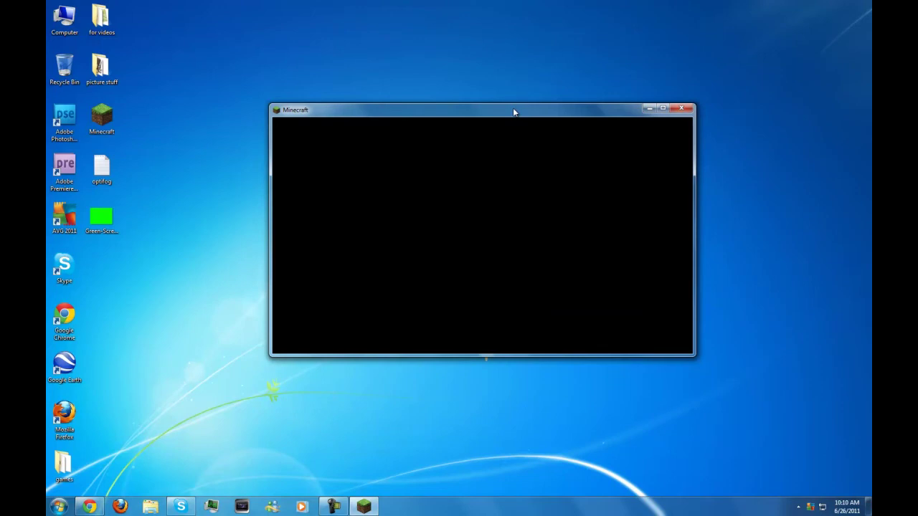
{"action": "mouse_move", "coordinate": [333, 507]}
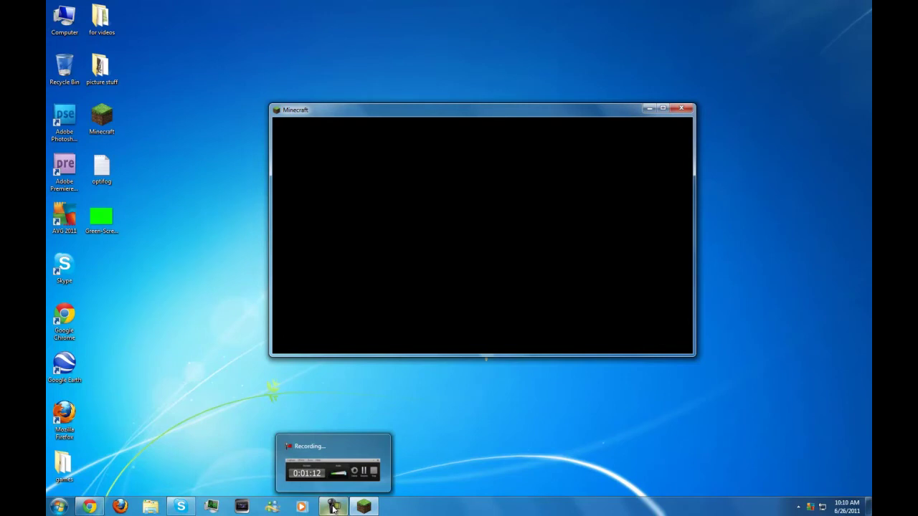
{"action": "left_click", "coordinate": [332, 507]}
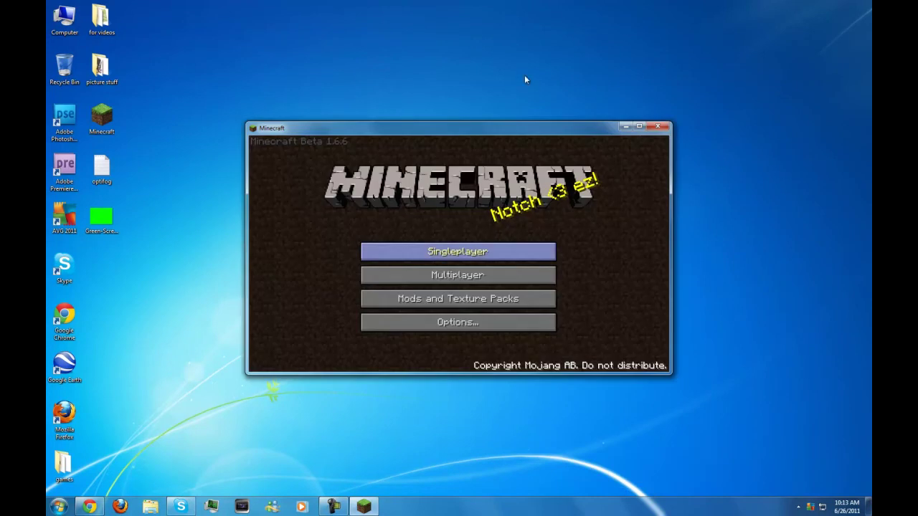
Load the Creative Map world from the Singleplayer list.
{"action": "left_click", "coordinate": [481, 251]}
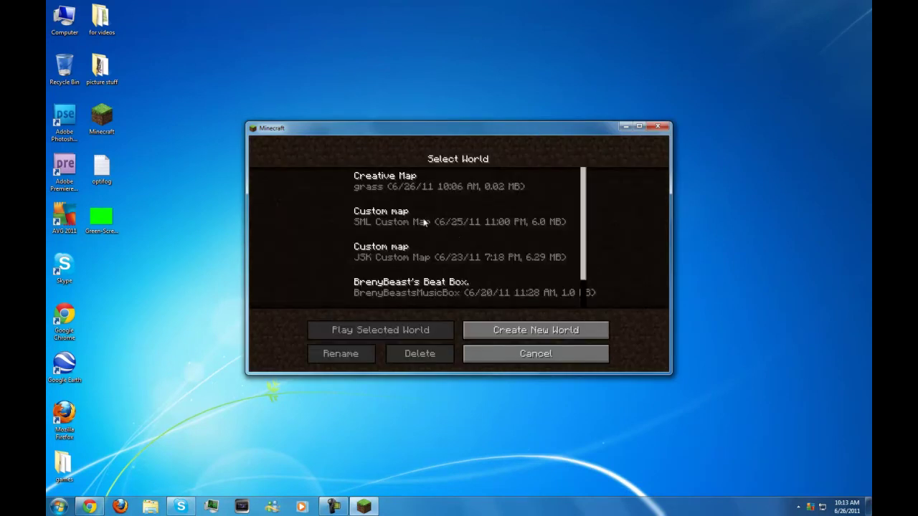
{"action": "left_click", "coordinate": [398, 189]}
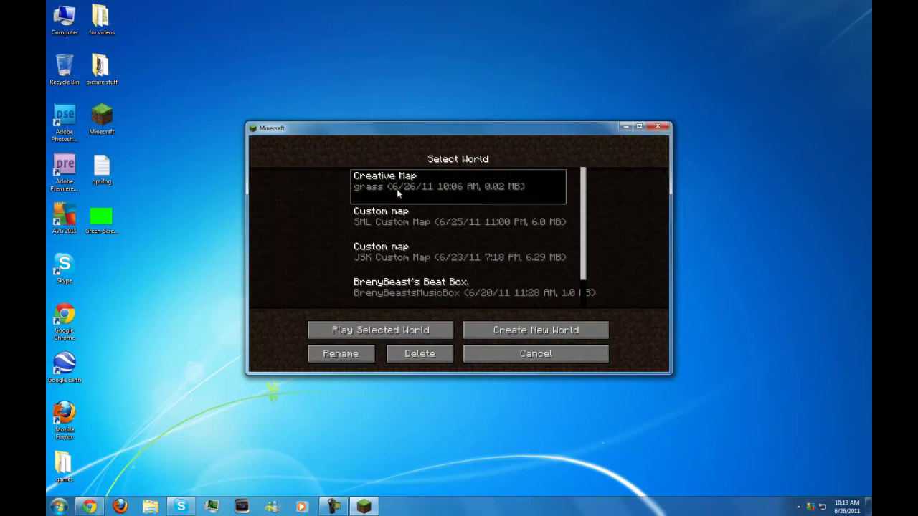
{"action": "left_click", "coordinate": [380, 331]}
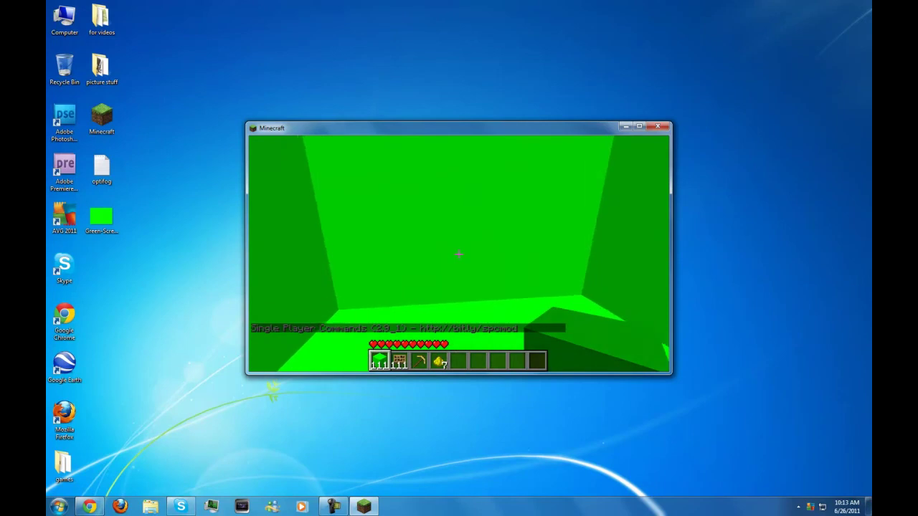
Toggle the HUD and camera until the player is shown from the front without HUD.
{"action": "key", "text": "F1"}
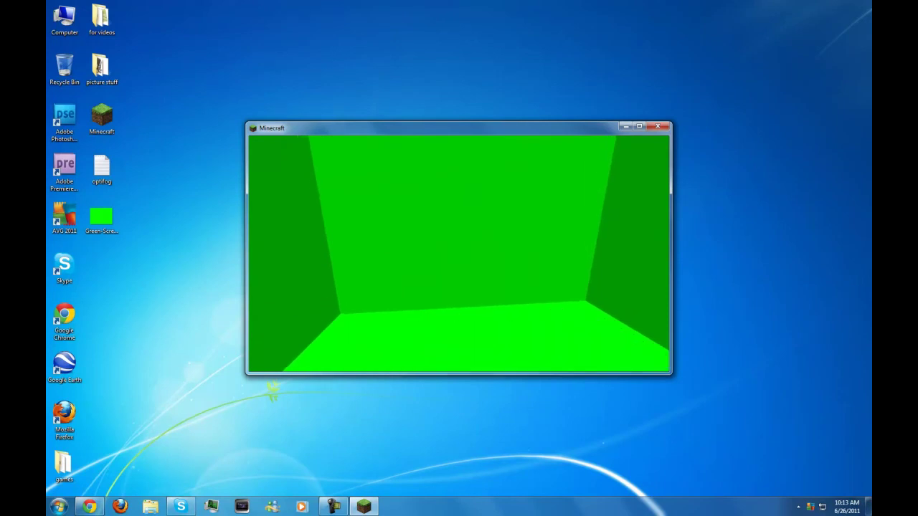
{"action": "key", "text": "F5"}
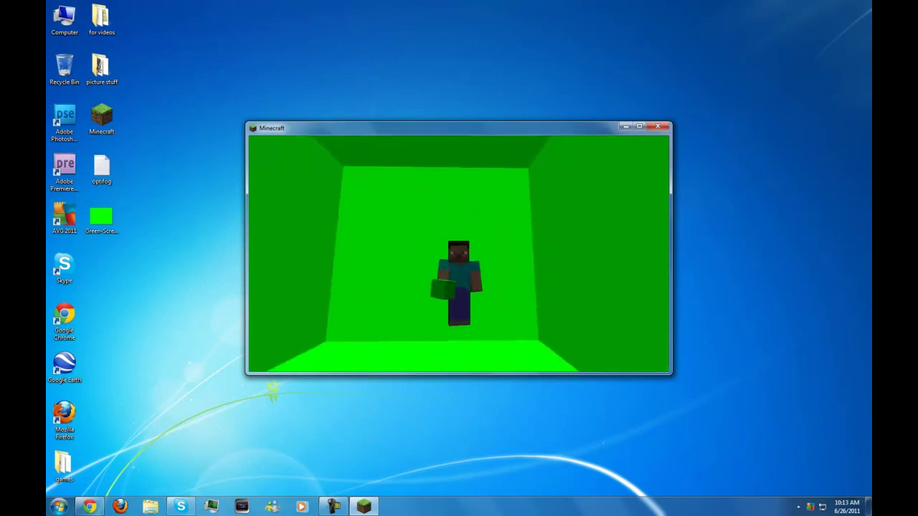
{"action": "key", "text": "F1"}
{"action": "key", "text": "F5"}
{"action": "scroll", "coordinate": [459, 254], "scroll_direction": "down", "scroll_amount": 4}
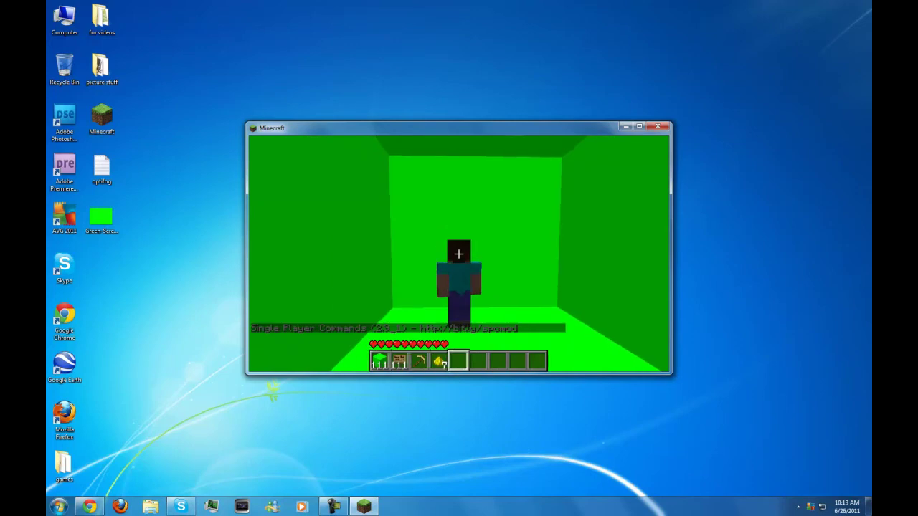
{"action": "key", "text": "F5"}
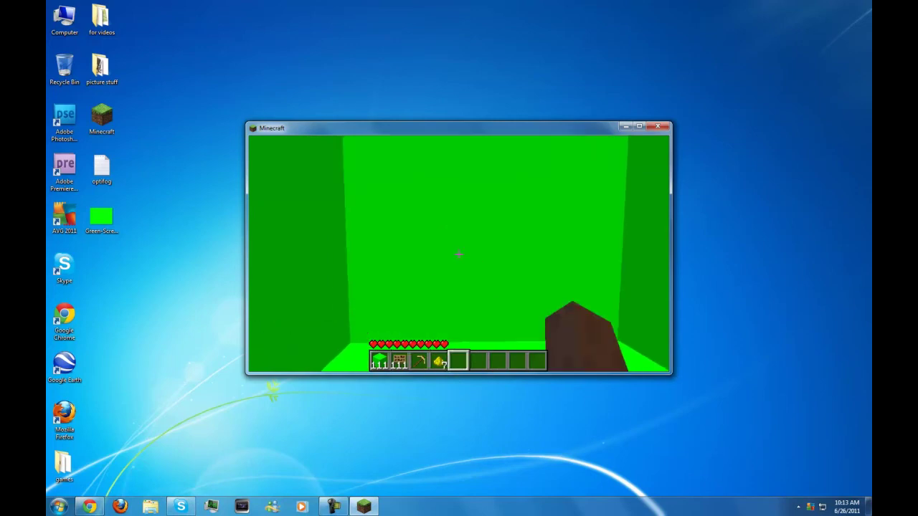
{"action": "key", "text": "F5"}
{"action": "key", "text": "F1"}
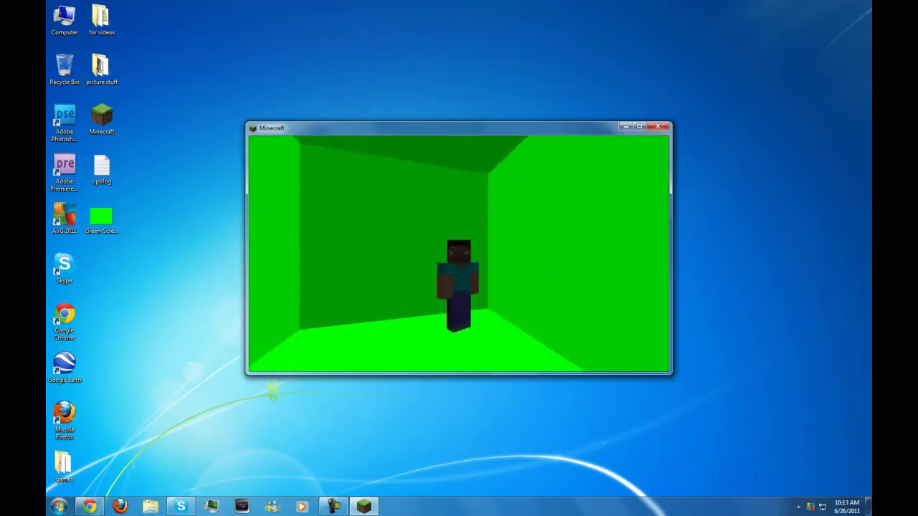
Restore first-person view with HUD, save and quit to title, and close Minecraft.
{"action": "key", "text": "F1"}
{"action": "key", "text": "F5"}
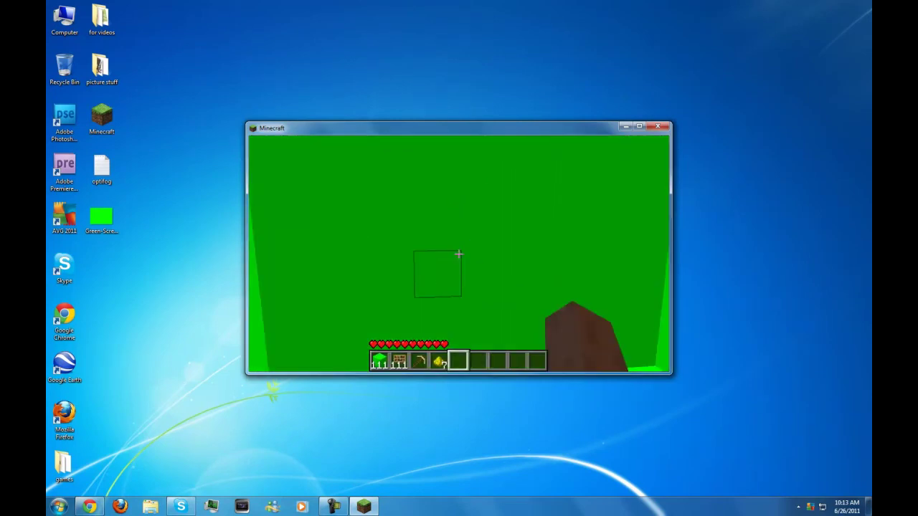
{"action": "key", "text": "Escape"}
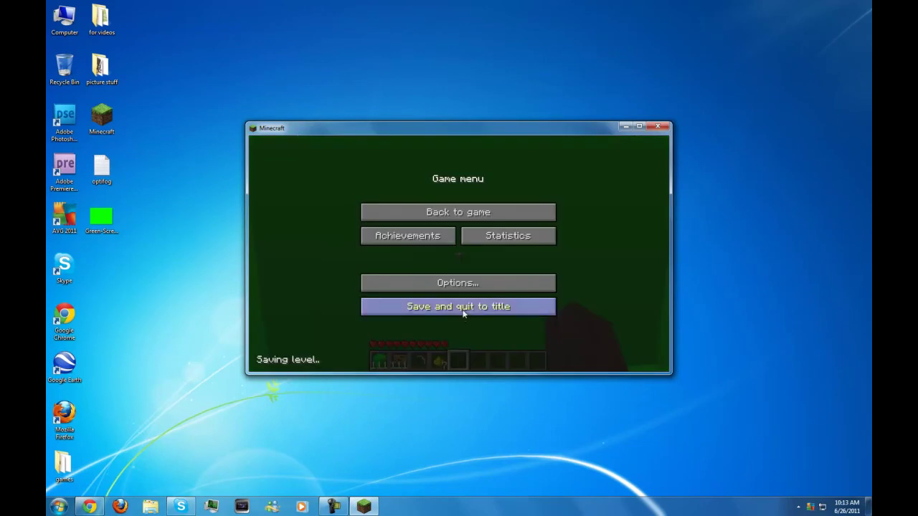
{"action": "left_click", "coordinate": [463, 314]}
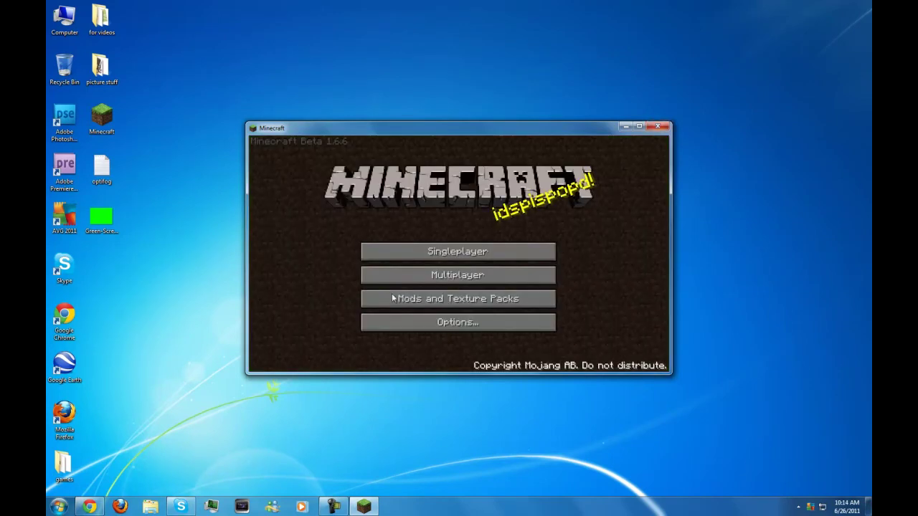
{"action": "key", "text": "alt+F4"}
Launch Sony Vegas Pro and bring up the Open dialog showing My Videos.
{"action": "left_click", "coordinate": [243, 508]}
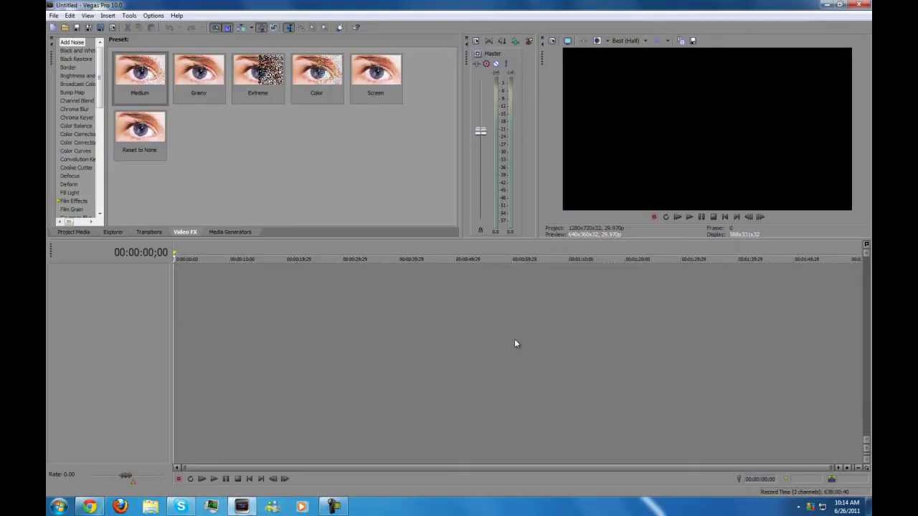
{"action": "left_click", "coordinate": [64, 27]}
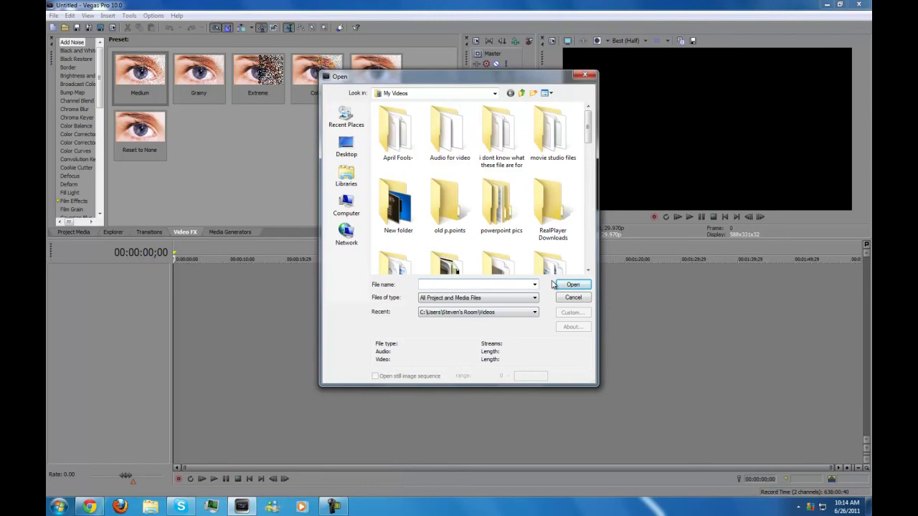
Stop the recording and select the green screen minecraft part 2 video in sony vegas projects.
{"action": "left_click", "coordinate": [334, 507]}
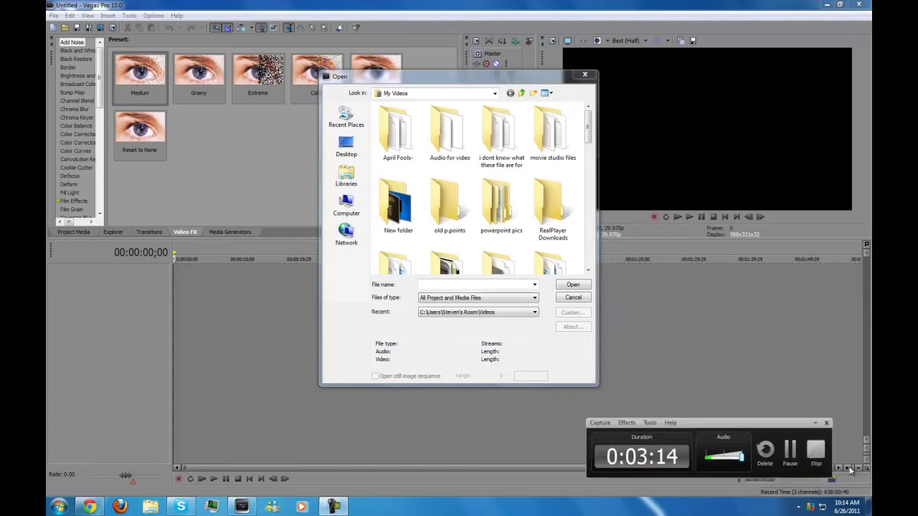
{"action": "left_click", "coordinate": [849, 466]}
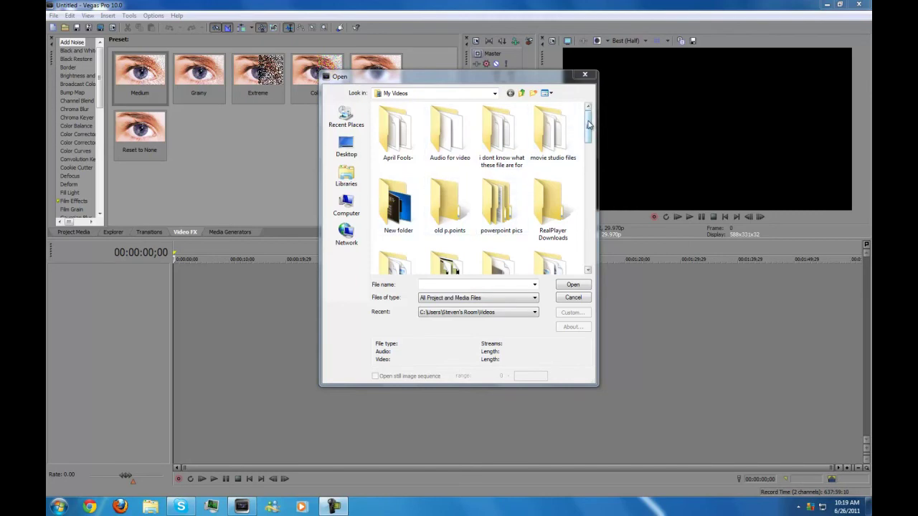
{"action": "mouse_move", "coordinate": [588, 126]}
{"action": "left_mouse_down"}
{"action": "mouse_move", "coordinate": [591, 187]}
{"action": "mouse_move", "coordinate": [601, 138]}
{"action": "left_mouse_up"}
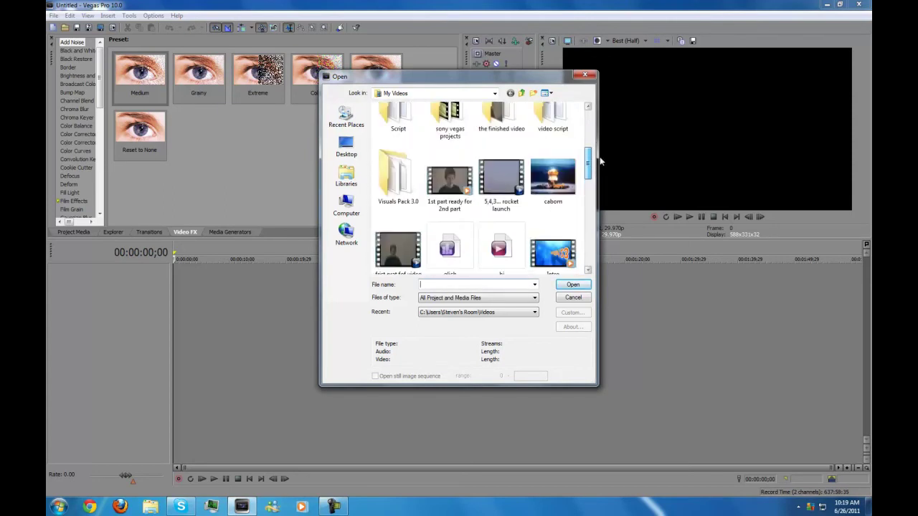
{"action": "double_click", "coordinate": [438, 227]}
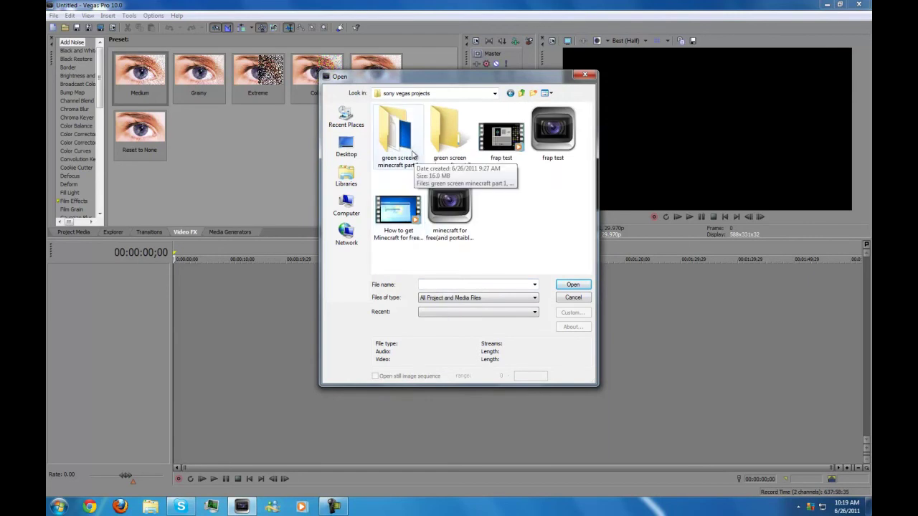
{"action": "double_click", "coordinate": [465, 157]}
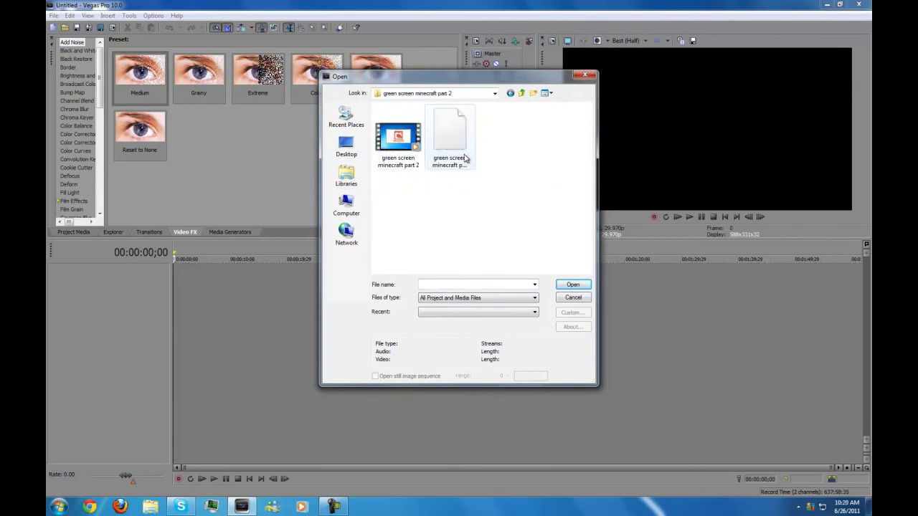
{"action": "key", "text": "Down"}
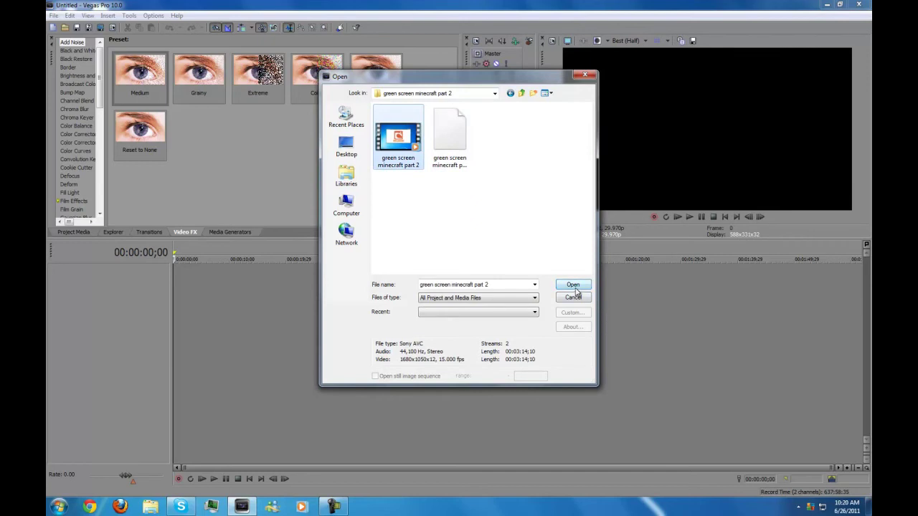
Import the chosen clip onto the timeline and play it from near the end.
{"action": "left_click", "coordinate": [573, 285]}
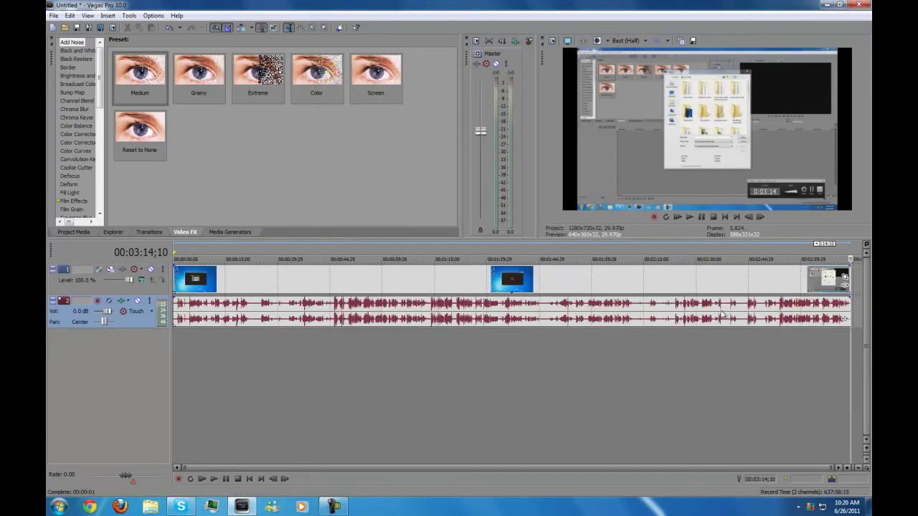
{"action": "left_click", "coordinate": [773, 348]}
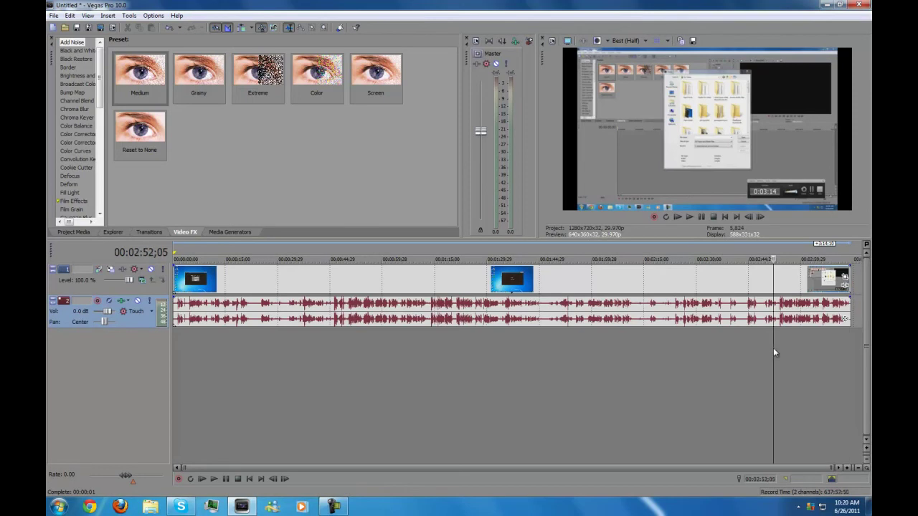
{"action": "left_click", "coordinate": [767, 260]}
{"action": "key", "text": "space"}
Scrub back and play in reverse, stopping near 00:02:16.
{"action": "left_click_drag", "start_coordinate": [768, 260], "coordinate": [755, 260]}
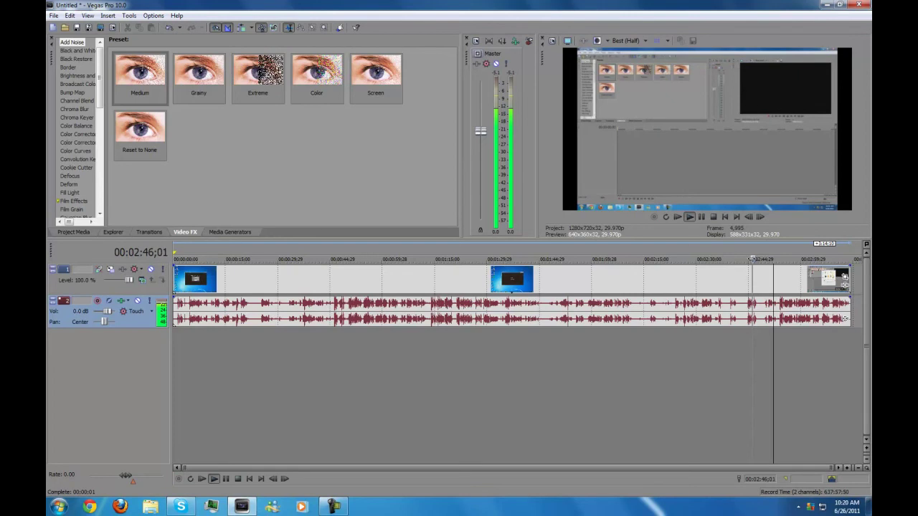
{"action": "left_click_drag", "start_coordinate": [754, 260], "coordinate": [699, 259]}
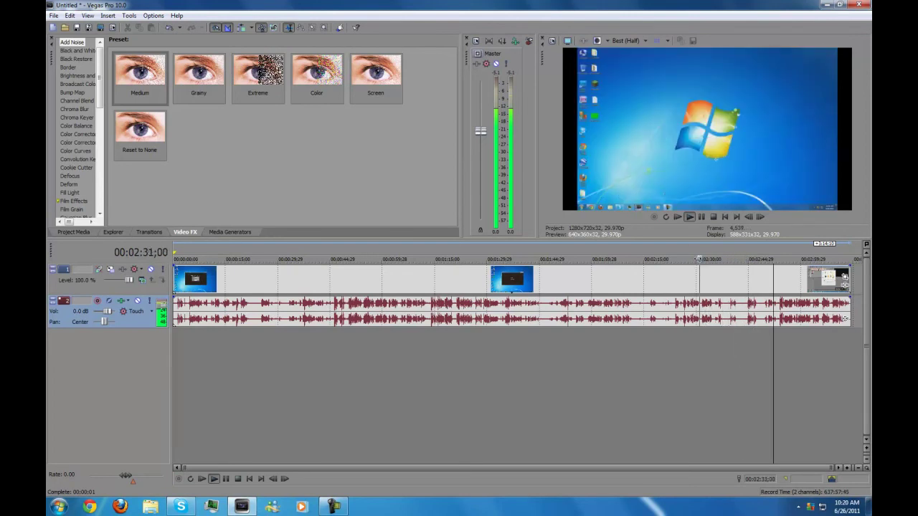
{"action": "key", "text": "space"}
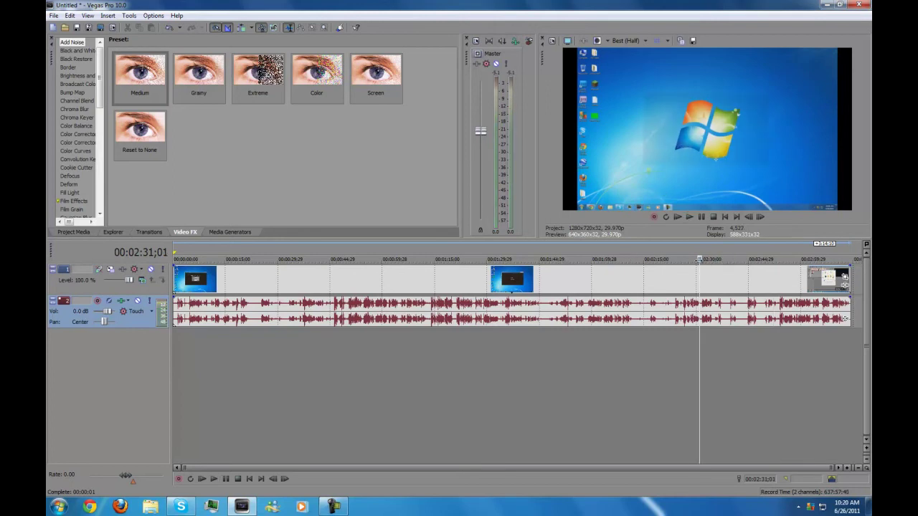
{"action": "key", "text": "j"}
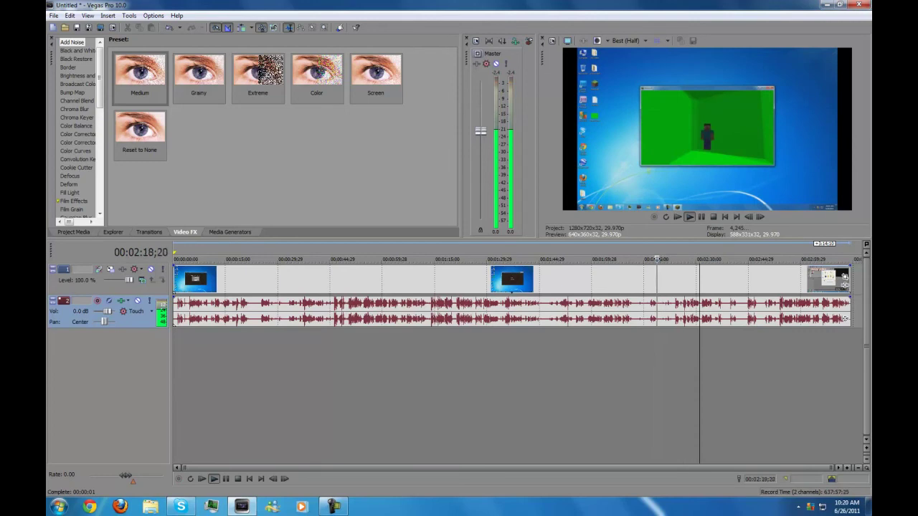
{"action": "key", "text": "k"}
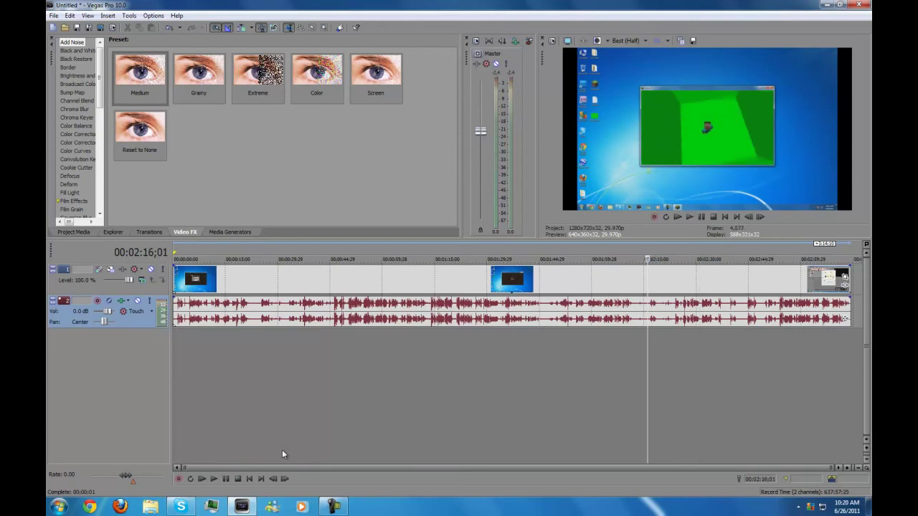
{"action": "scroll", "coordinate": [609, 406], "scroll_direction": "up", "scroll_amount": 3}
{"action": "scroll", "coordinate": [595, 406], "scroll_direction": "up", "scroll_amount": 2}
{"action": "scroll", "coordinate": [339, 373], "scroll_direction": "up", "scroll_amount": 3}
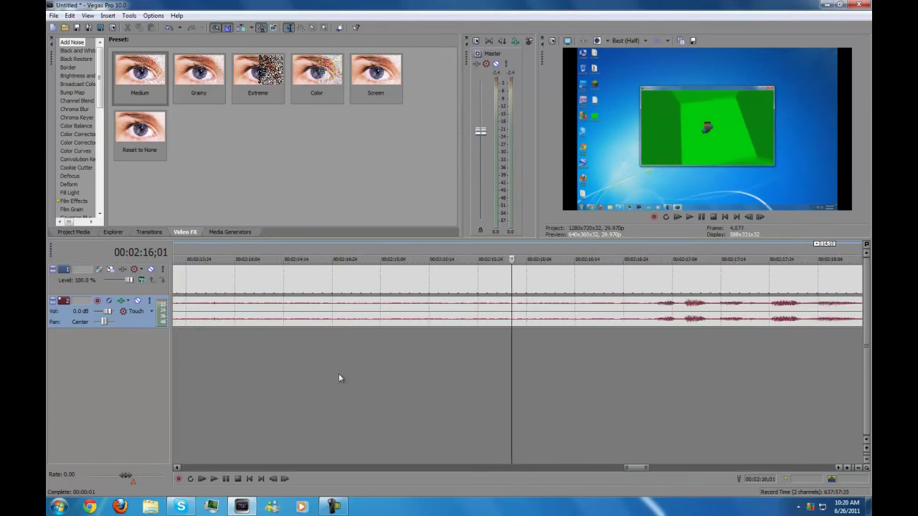
Jump back to about 2:13 and briefly play the footage in reverse.
{"action": "left_click", "coordinate": [272, 370]}
{"action": "left_click", "coordinate": [228, 362]}
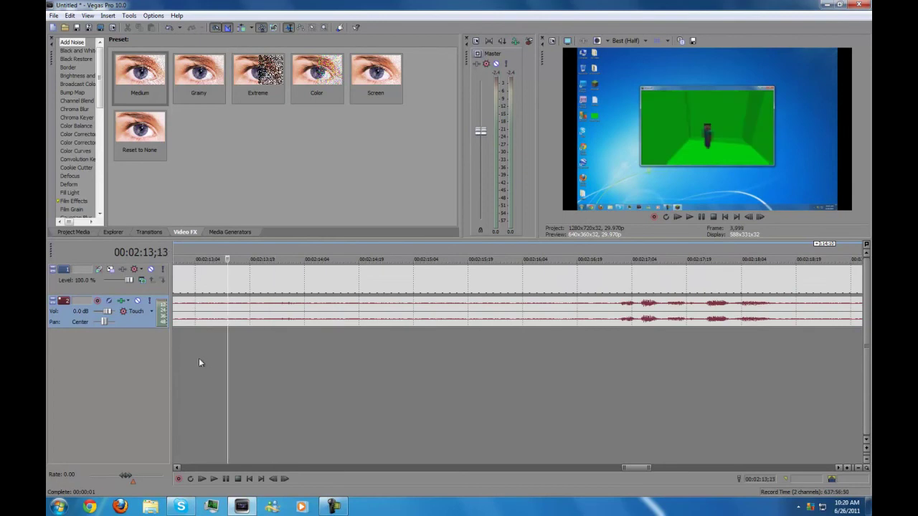
{"action": "left_click", "coordinate": [199, 358]}
{"action": "key", "text": "j"}
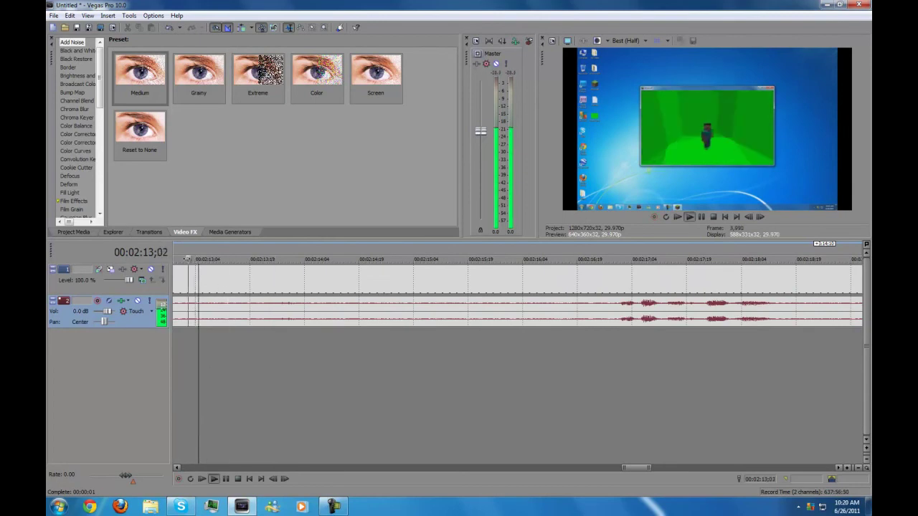
{"action": "key", "text": "k"}
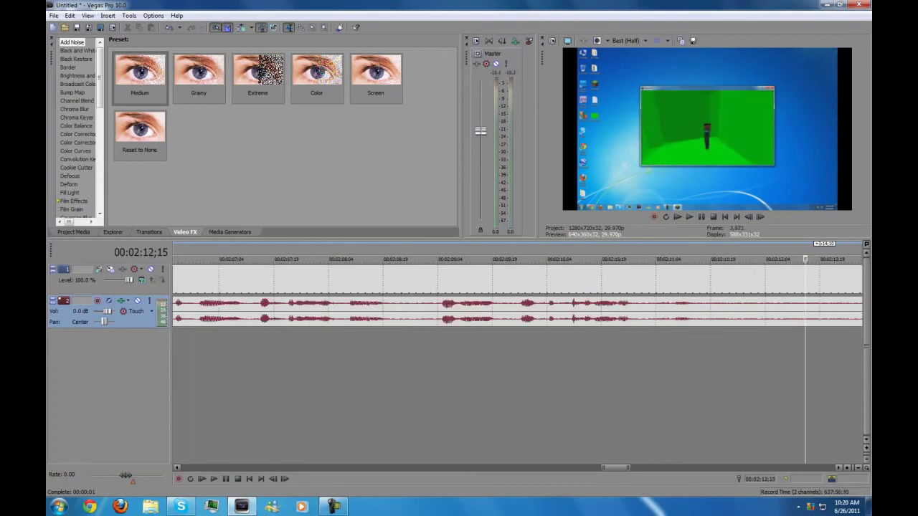
Step back through the footage frame by frame from about 2:11 to 2:04.
{"action": "left_click", "coordinate": [696, 385]}
{"action": "left_click", "coordinate": [678, 382]}
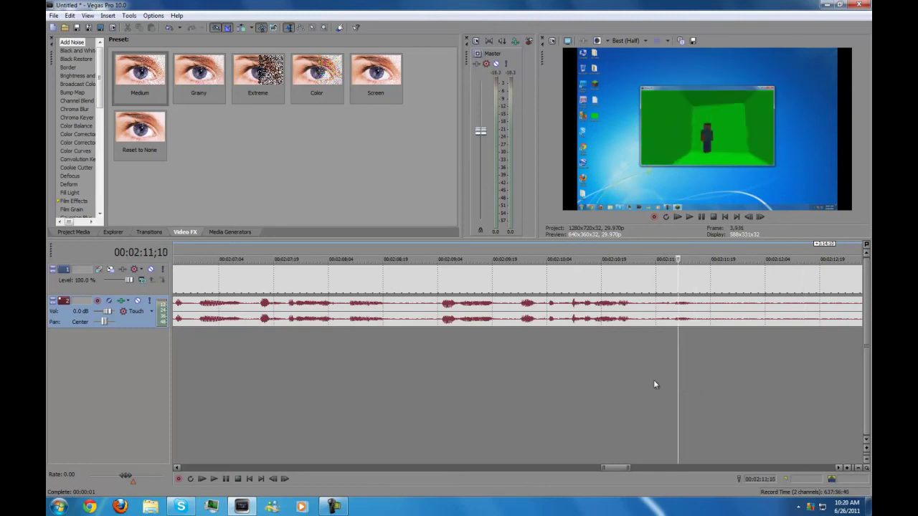
{"action": "left_click", "coordinate": [589, 373]}
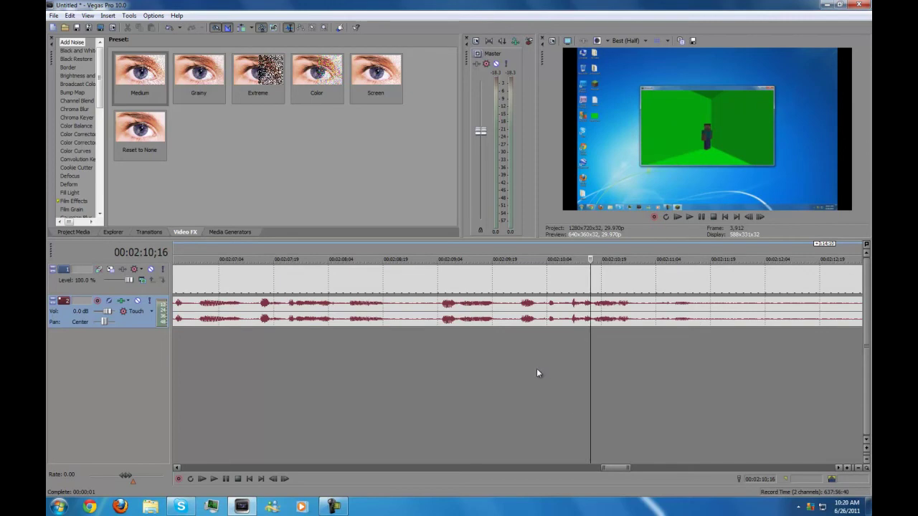
{"action": "left_click", "coordinate": [433, 359]}
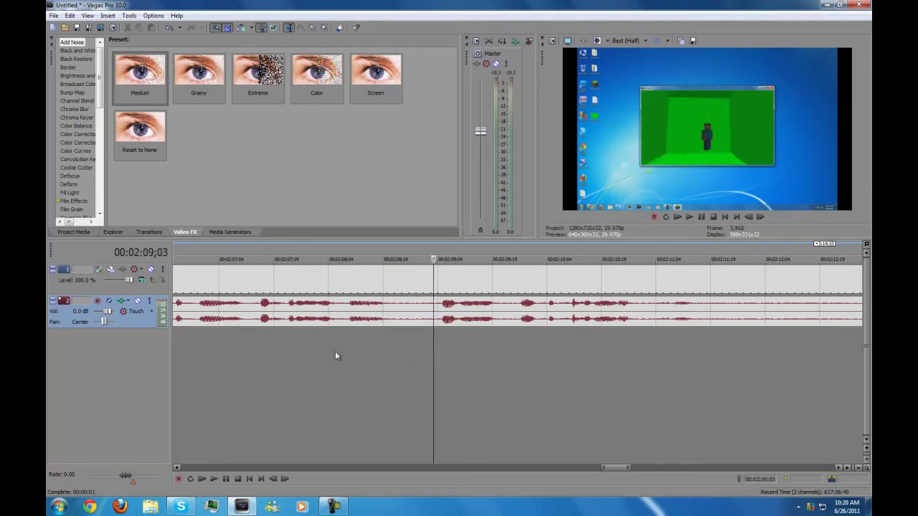
{"action": "left_click", "coordinate": [200, 350]}
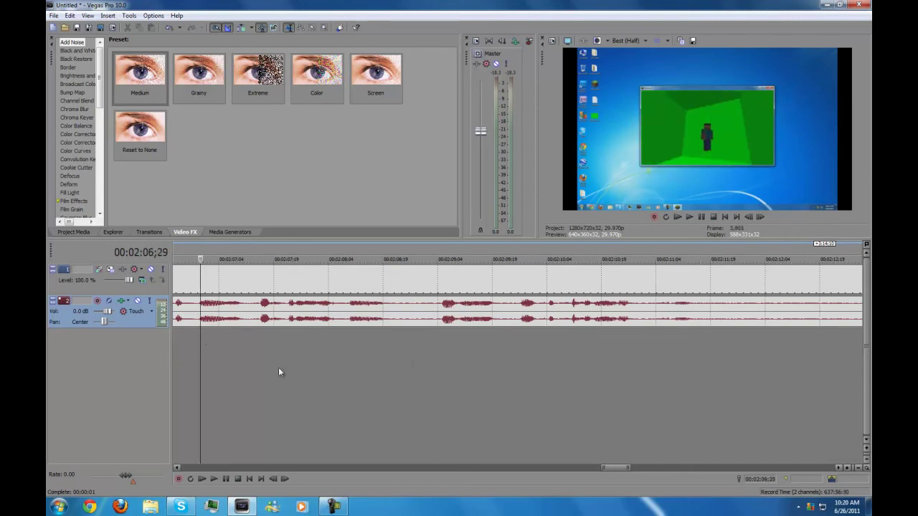
{"action": "left_click", "coordinate": [176, 468]}
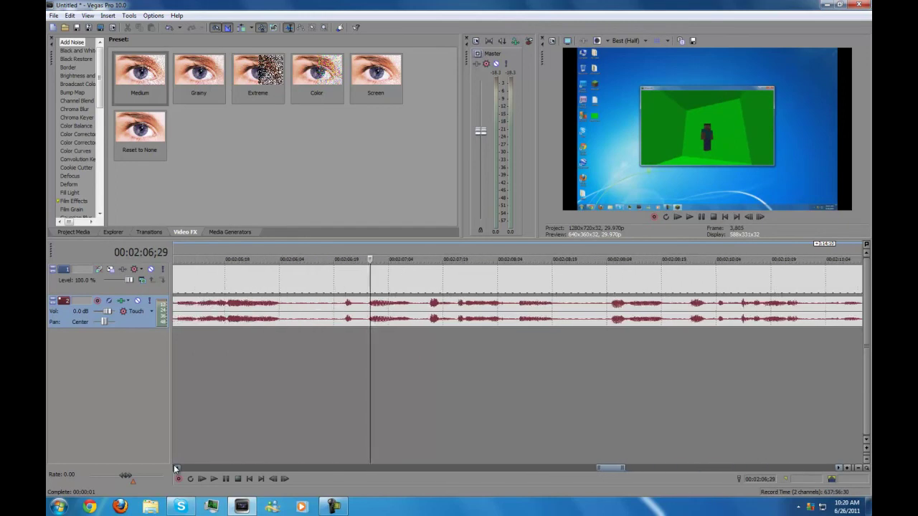
{"action": "left_click", "coordinate": [404, 362]}
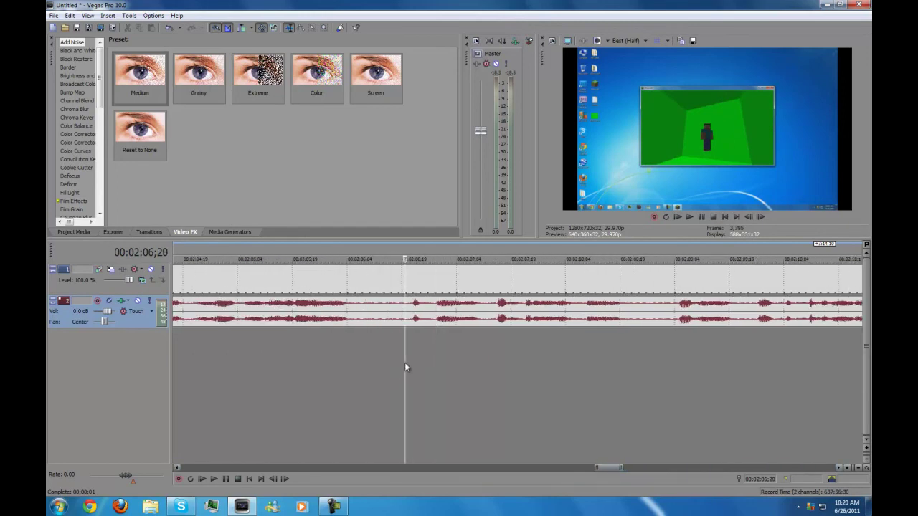
{"action": "left_click", "coordinate": [361, 359]}
{"action": "left_click", "coordinate": [330, 349]}
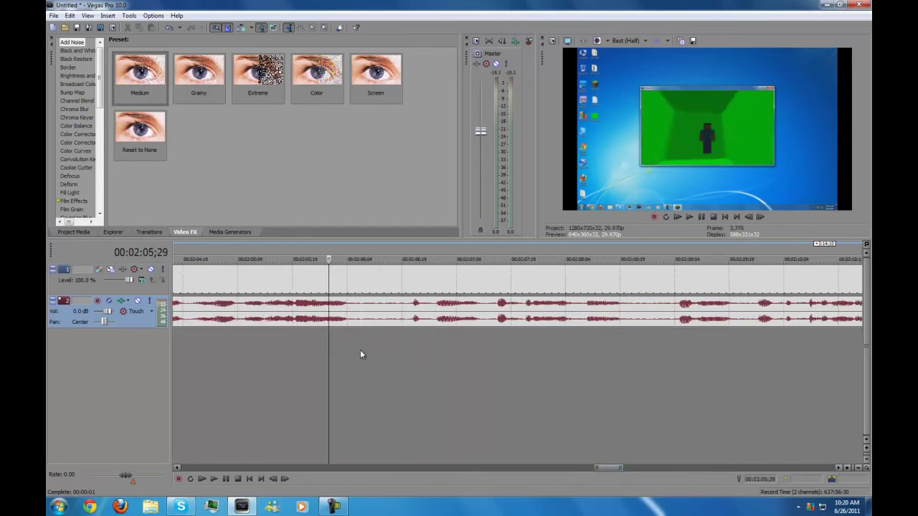
{"action": "left_click", "coordinate": [361, 351]}
{"action": "left_click", "coordinate": [193, 385]}
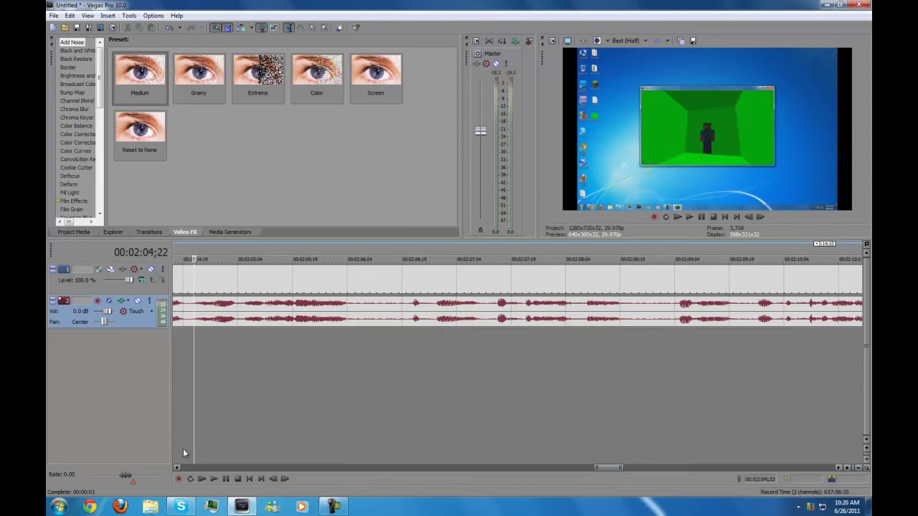
Keep stepping back through the footage from 2:04 to about 1:59.
{"action": "left_click", "coordinate": [177, 468]}
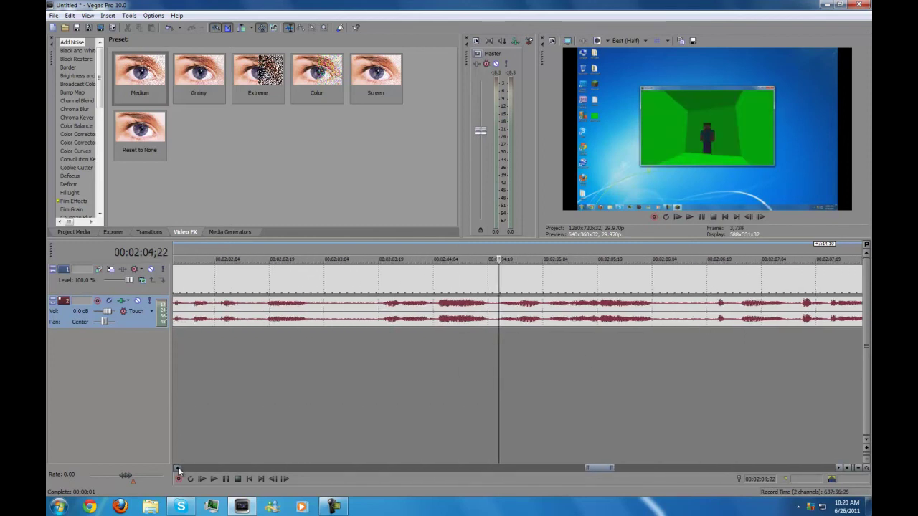
{"action": "left_click", "coordinate": [415, 359]}
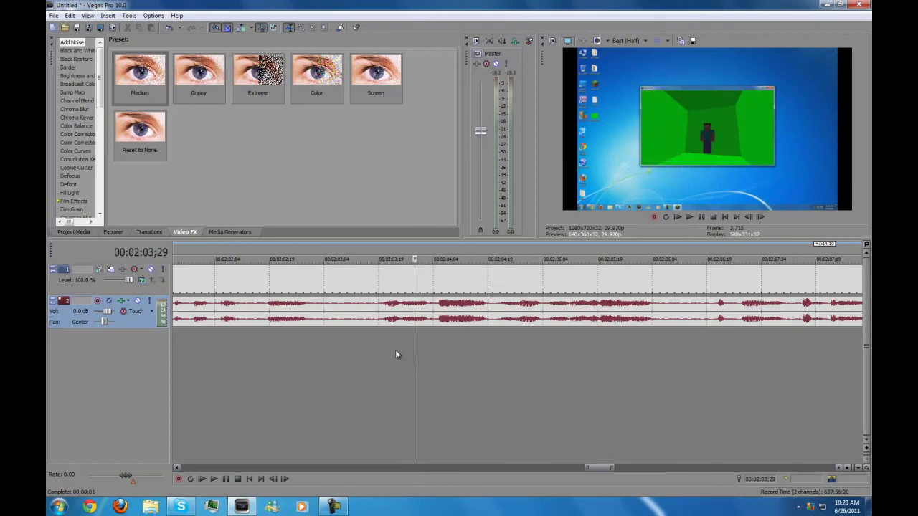
{"action": "left_click", "coordinate": [385, 345]}
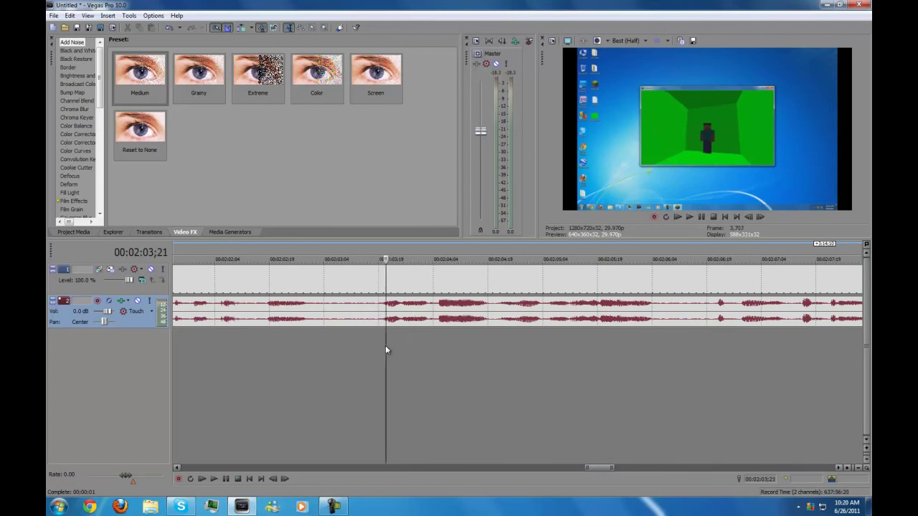
{"action": "left_click", "coordinate": [215, 345]}
{"action": "left_click", "coordinate": [177, 468]}
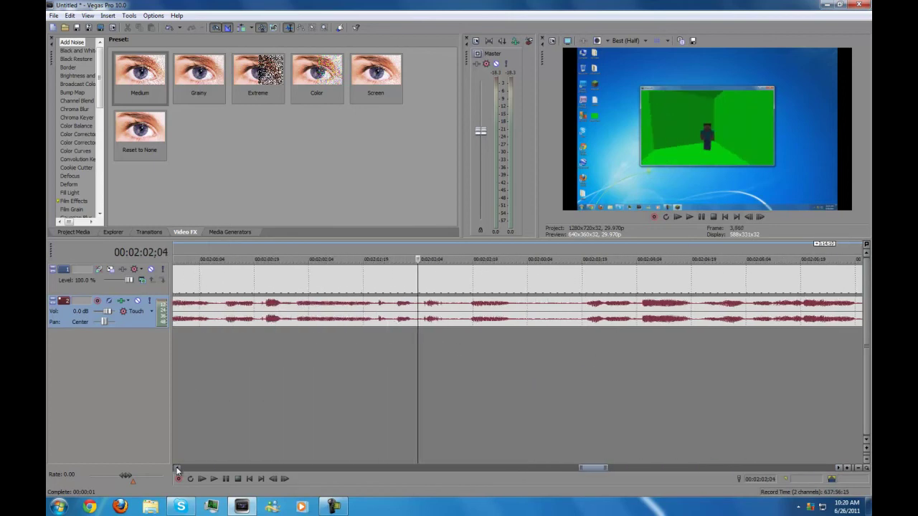
{"action": "left_click", "coordinate": [177, 468]}
{"action": "left_click", "coordinate": [429, 345]}
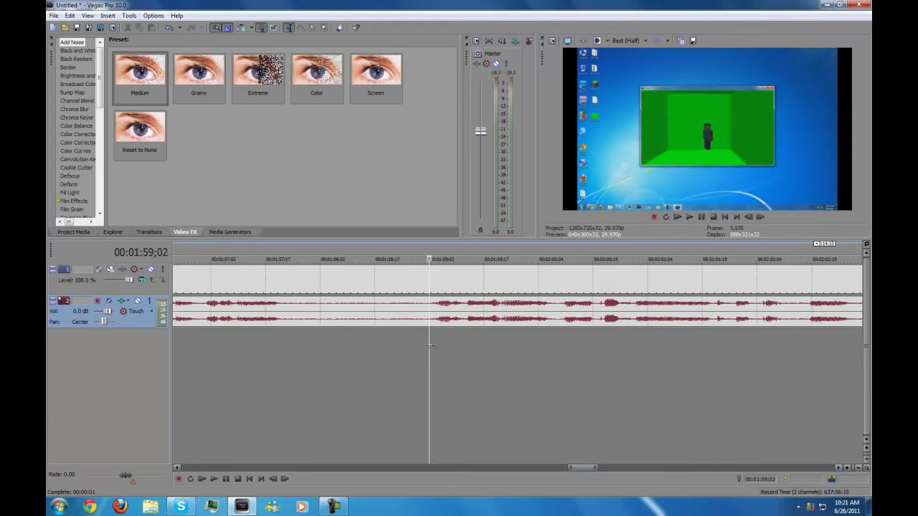
{"action": "scroll", "coordinate": [429, 345], "scroll_direction": "down", "scroll_amount": 3}
Jump back past 1:51 and settle on the frame where the green room begins.
{"action": "left_click", "coordinate": [219, 340]}
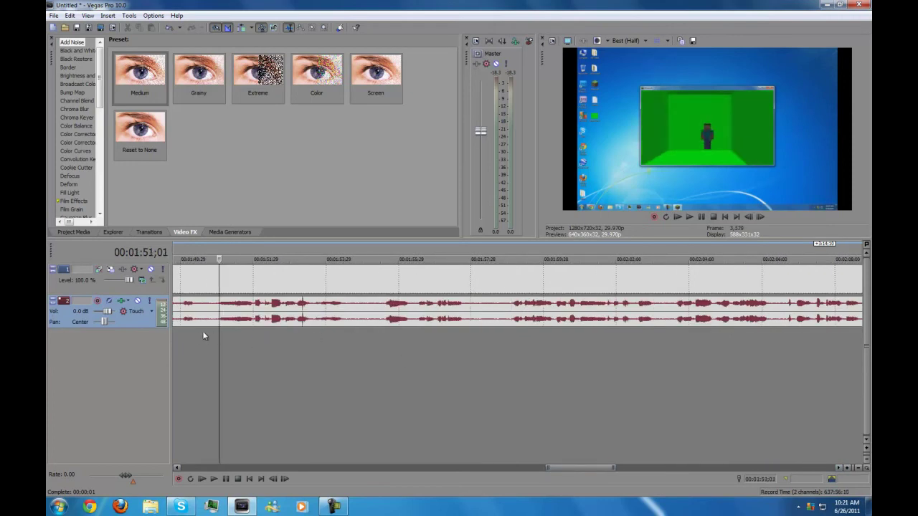
{"action": "scroll", "coordinate": [207, 367], "scroll_direction": "down", "scroll_amount": 2}
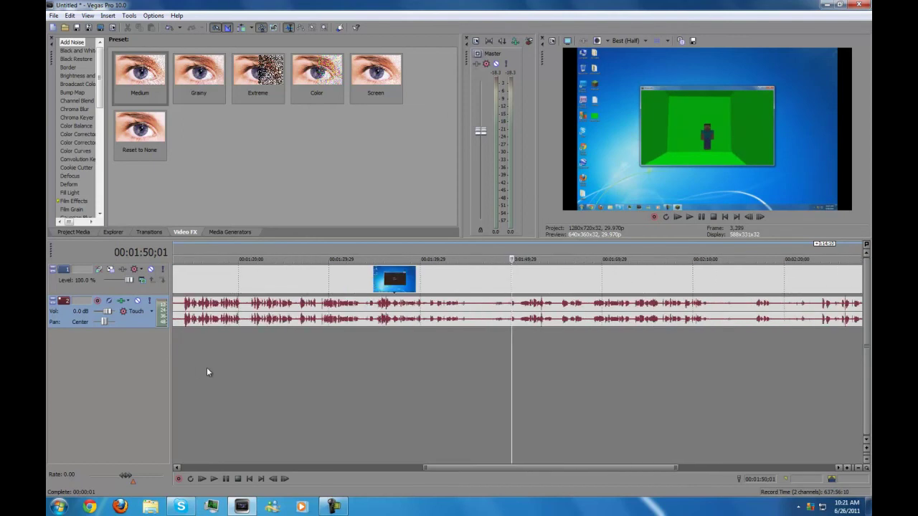
{"action": "scroll", "coordinate": [386, 347], "scroll_direction": "down", "scroll_amount": 2}
{"action": "left_click", "coordinate": [470, 333]}
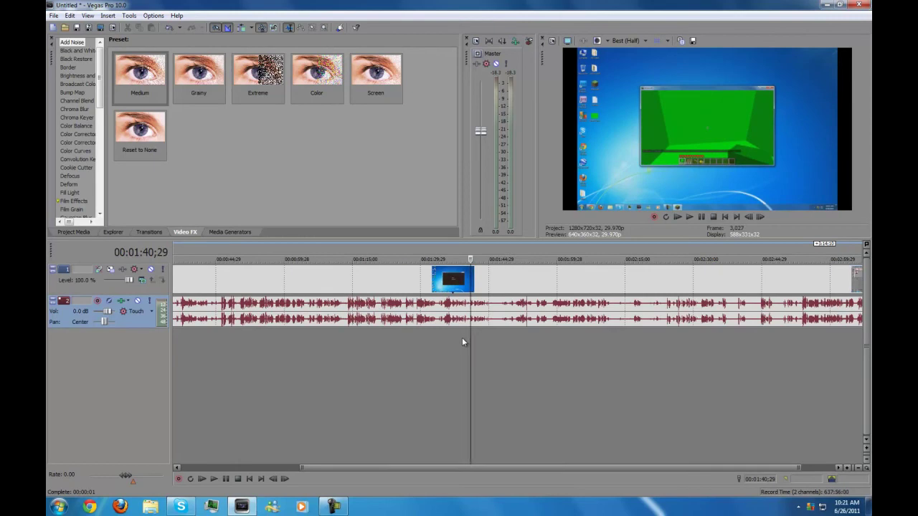
{"action": "left_click", "coordinate": [461, 338]}
{"action": "left_click", "coordinate": [484, 338]}
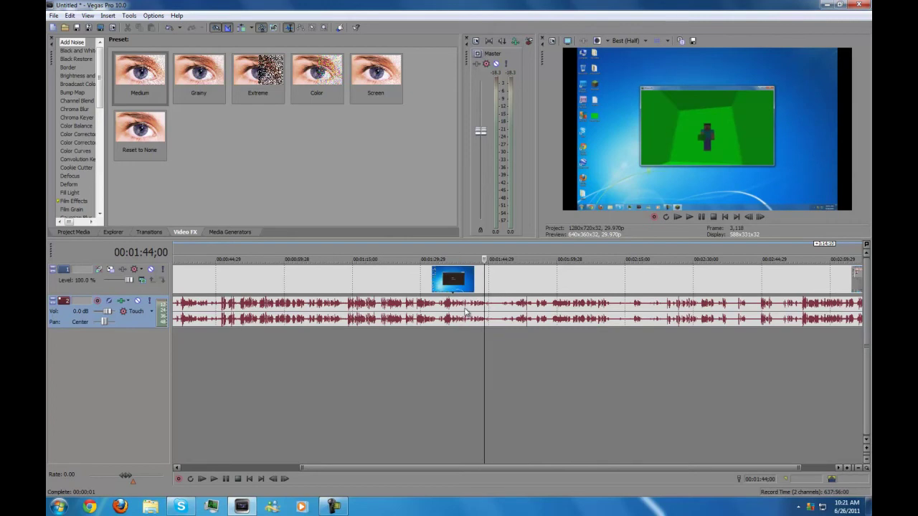
Select the audio event and open its context menu.
{"action": "left_click", "coordinate": [466, 313]}
{"action": "left_click", "coordinate": [485, 319]}
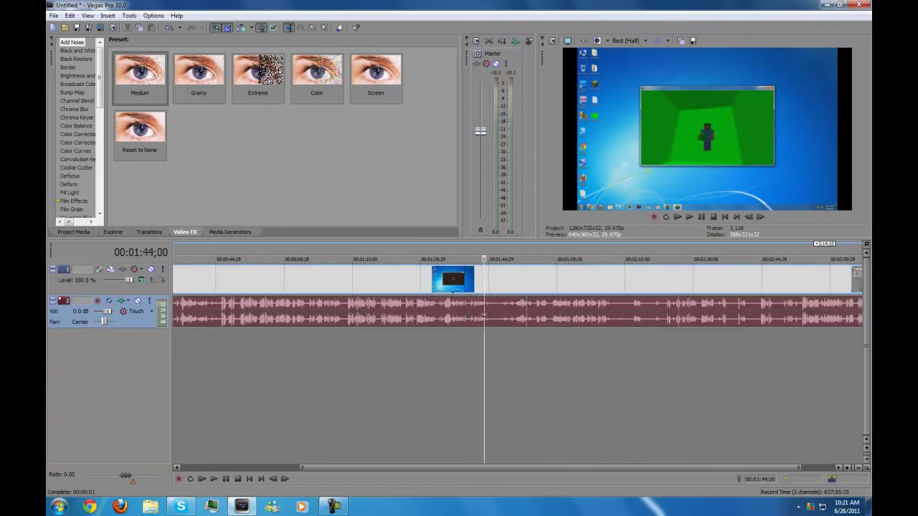
{"action": "right_click", "coordinate": [485, 315]}
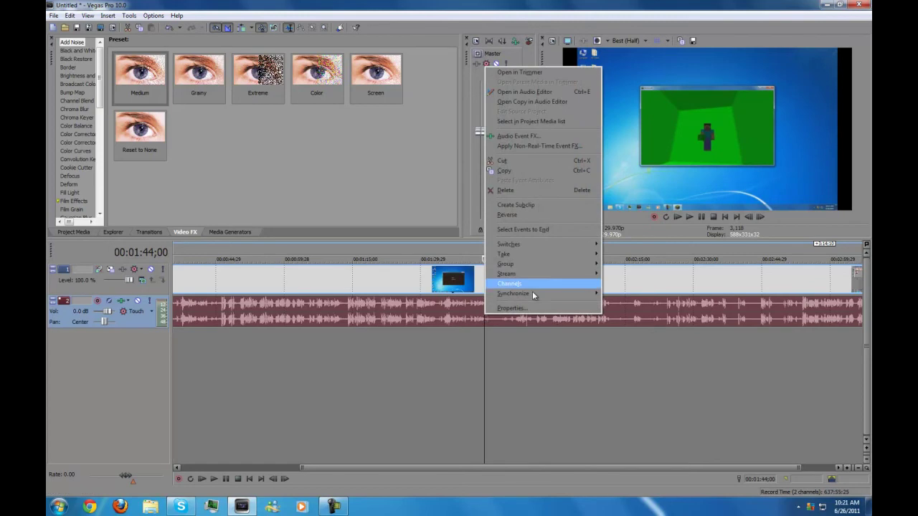
Split the clip at about 1:44, delete the earlier portion, and check the frame near 3:05.
{"action": "left_click", "coordinate": [482, 352]}
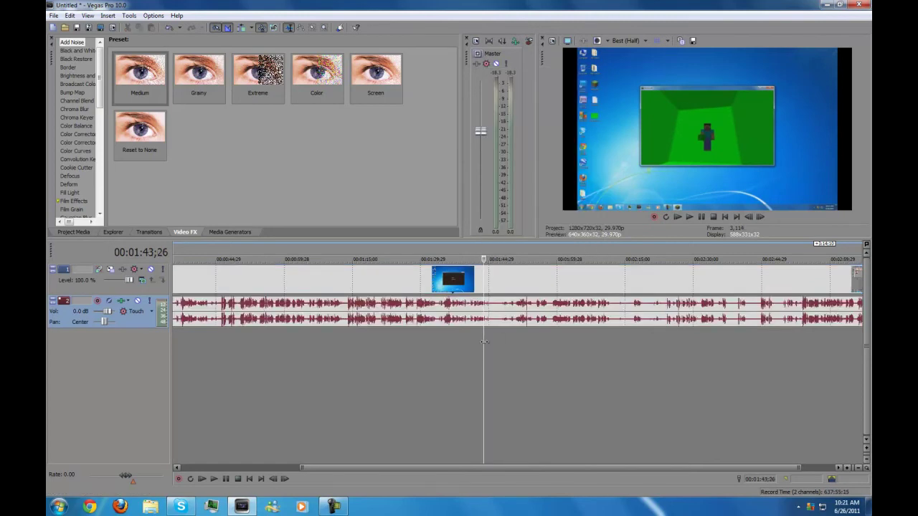
{"action": "left_click", "coordinate": [447, 344]}
{"action": "left_click", "coordinate": [485, 342]}
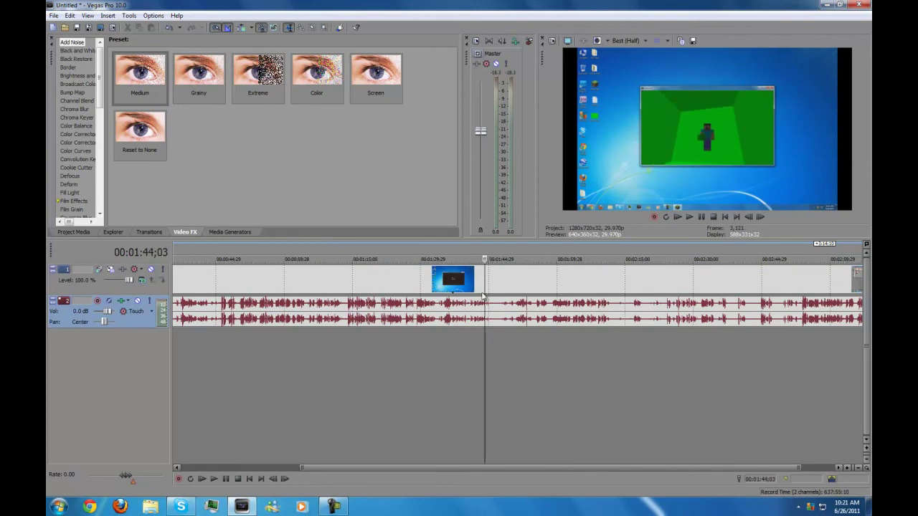
{"action": "key", "text": "s"}
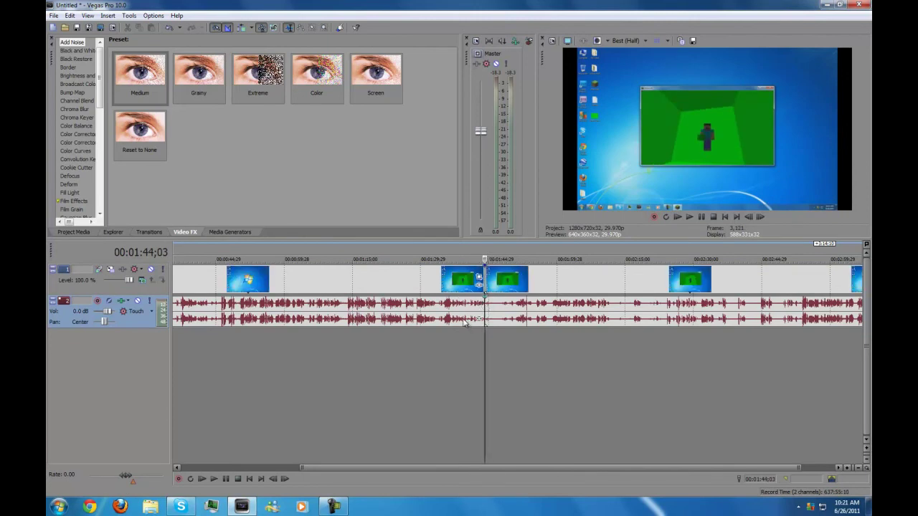
{"action": "left_click", "coordinate": [363, 286]}
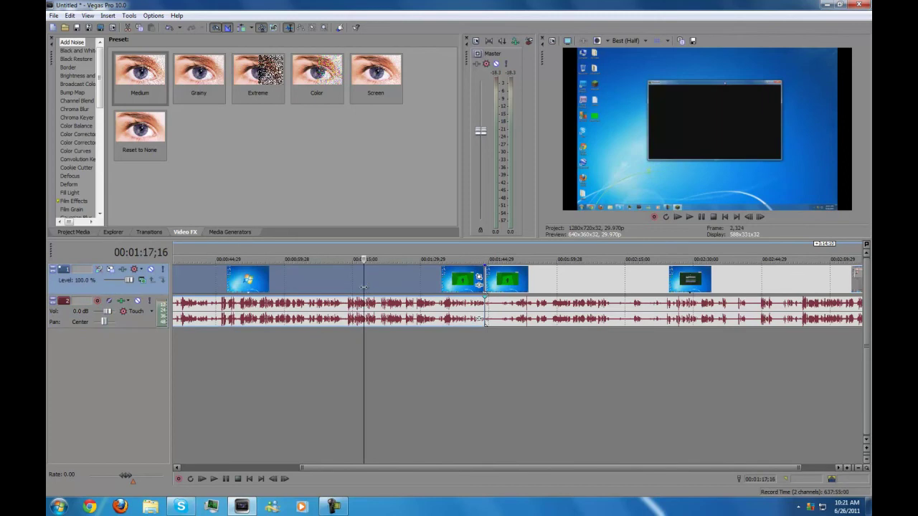
{"action": "key", "text": "Delete"}
{"action": "left_click_drag", "start_coordinate": [320, 467], "coordinate": [502, 470]}
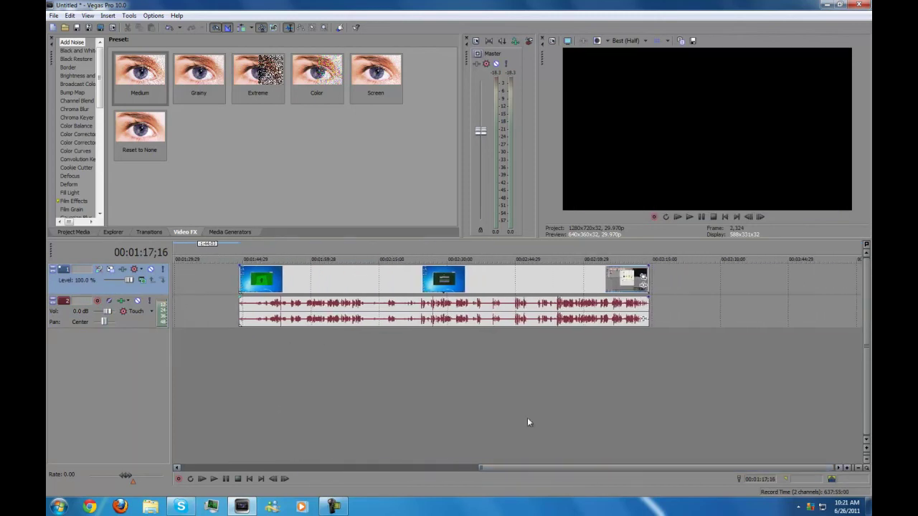
{"action": "left_click", "coordinate": [619, 344]}
Scrub the playhead back from 3:05 to the cut point at 00:02:26;04.
{"action": "left_click", "coordinate": [607, 344]}
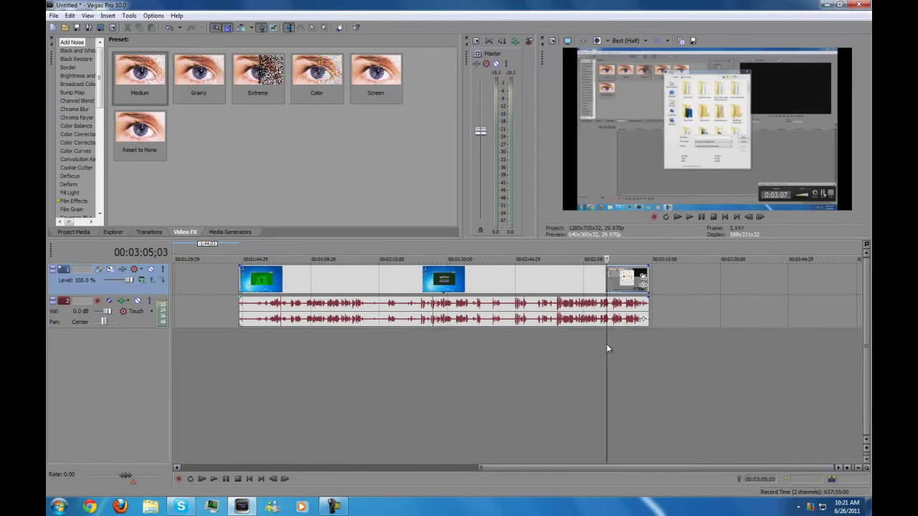
{"action": "left_click", "coordinate": [593, 343]}
{"action": "left_click", "coordinate": [577, 341]}
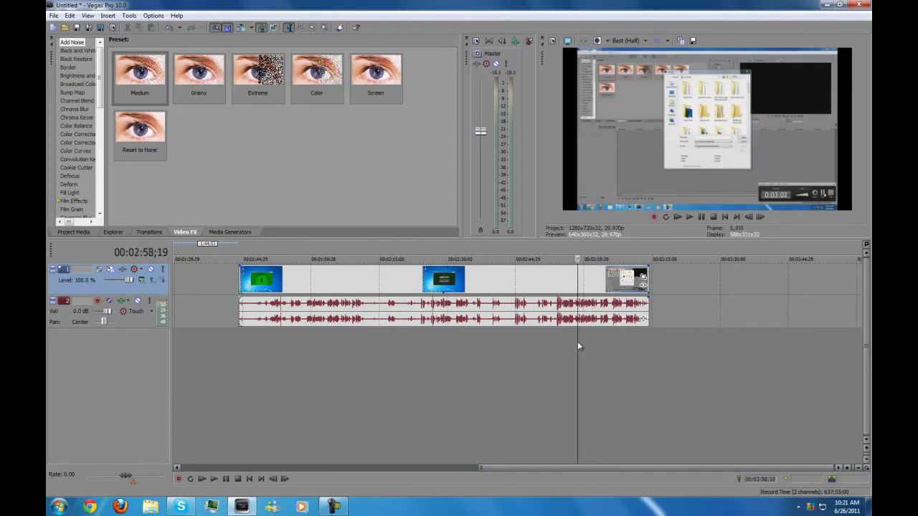
{"action": "left_click", "coordinate": [568, 341]}
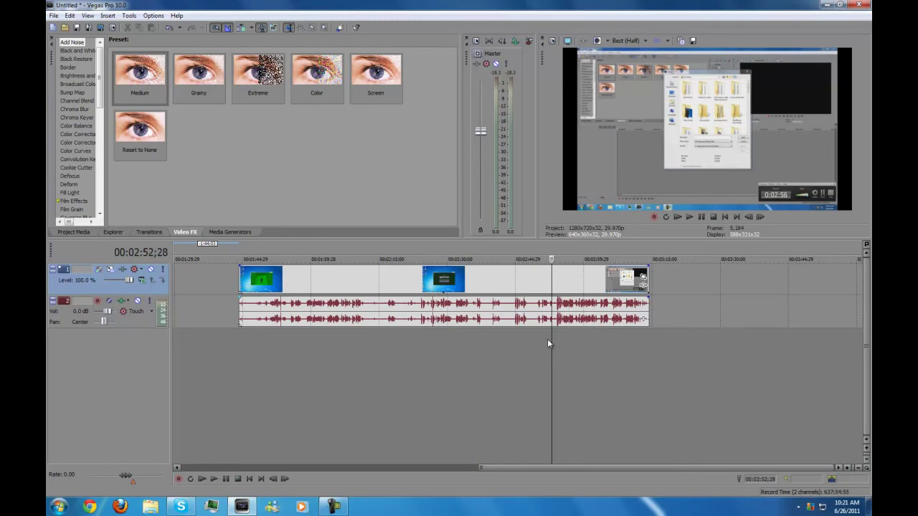
{"action": "left_click", "coordinate": [511, 346]}
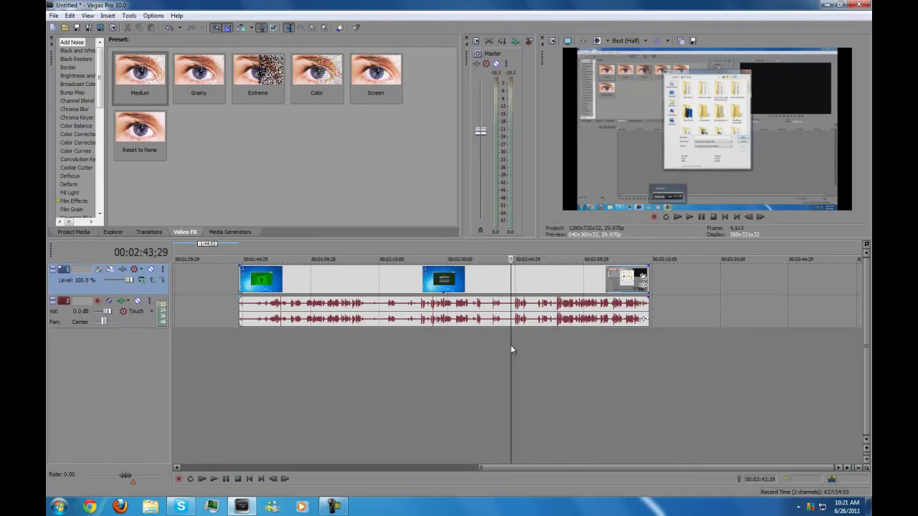
{"action": "left_click", "coordinate": [488, 339]}
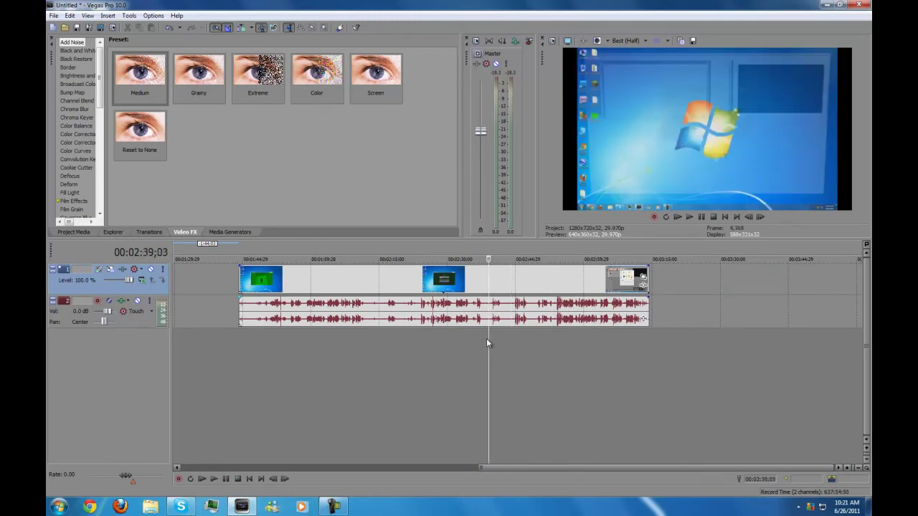
{"action": "left_click", "coordinate": [468, 337]}
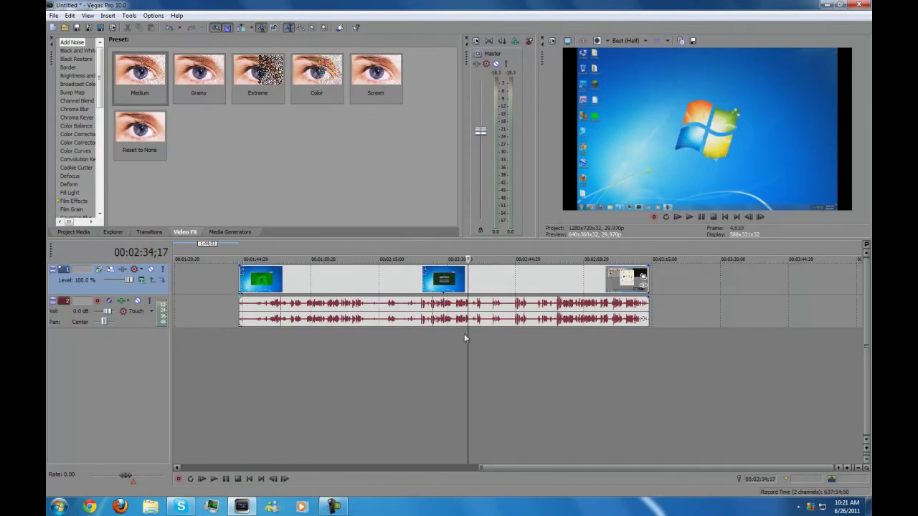
{"action": "left_click", "coordinate": [447, 333]}
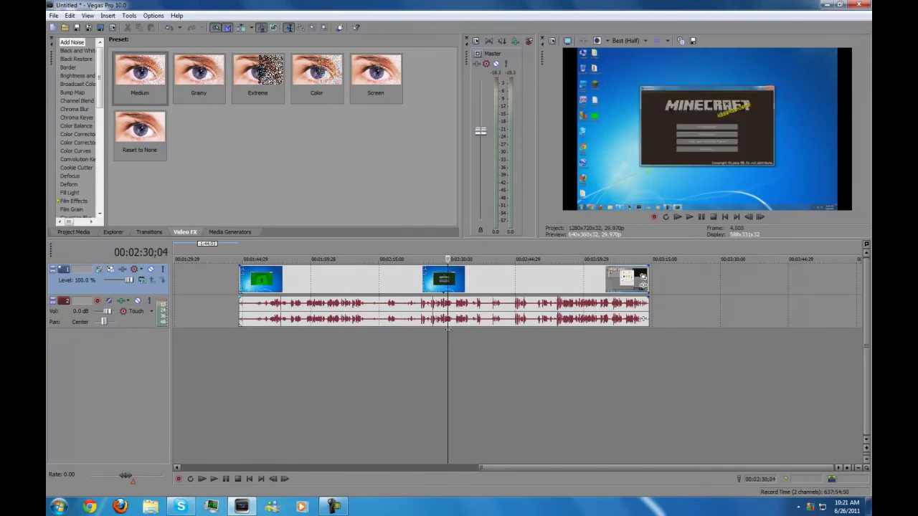
{"action": "left_click", "coordinate": [439, 334]}
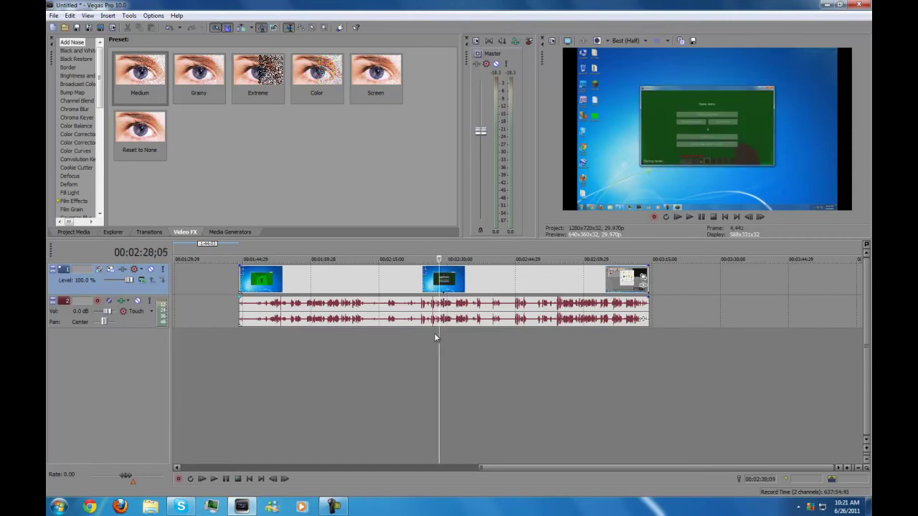
{"action": "left_click", "coordinate": [430, 333]}
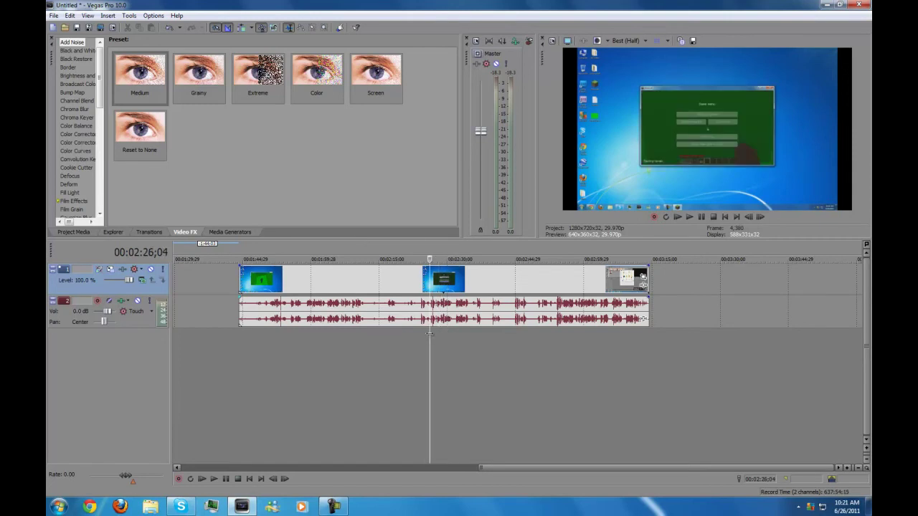
Split the footage at 00:02:26;04 and delete the part after the cut.
{"action": "key", "text": "s"}
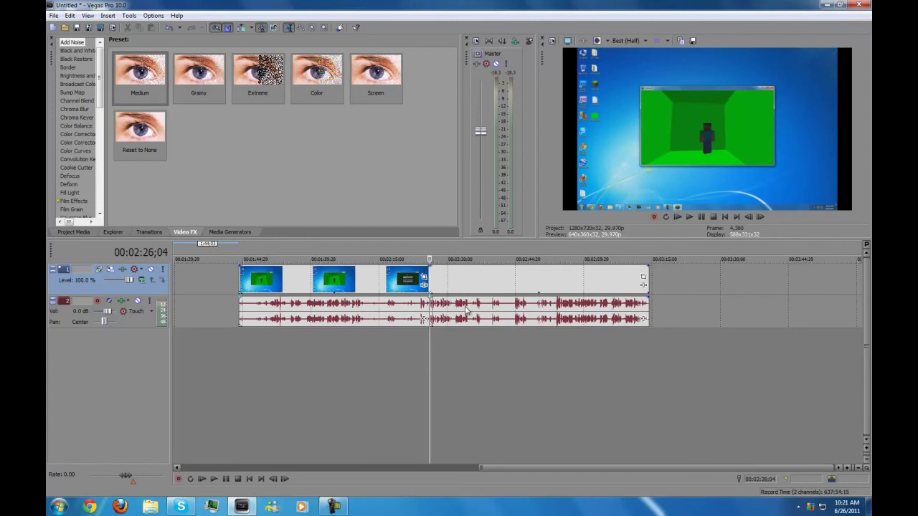
{"action": "left_click", "coordinate": [481, 305]}
{"action": "key", "text": "Delete"}
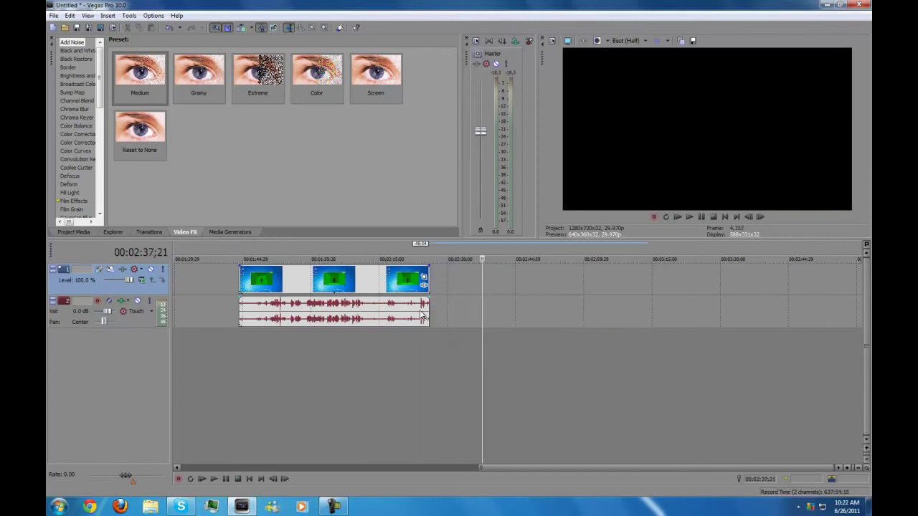
{"action": "scroll", "coordinate": [393, 397], "scroll_direction": "down", "scroll_amount": 2}
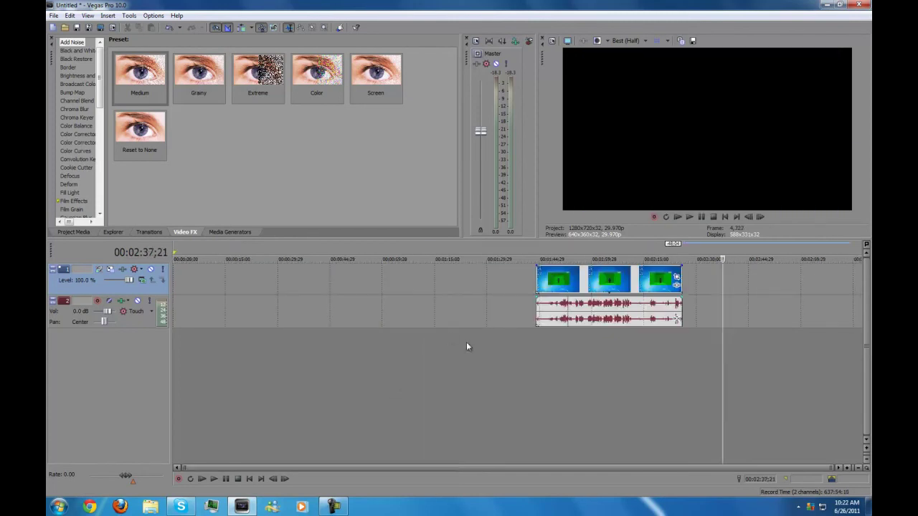
Move the green-screen clips to 00:00:00, ungroup their audio and delete it.
{"action": "left_click_drag", "start_coordinate": [550, 285], "coordinate": [188, 286]}
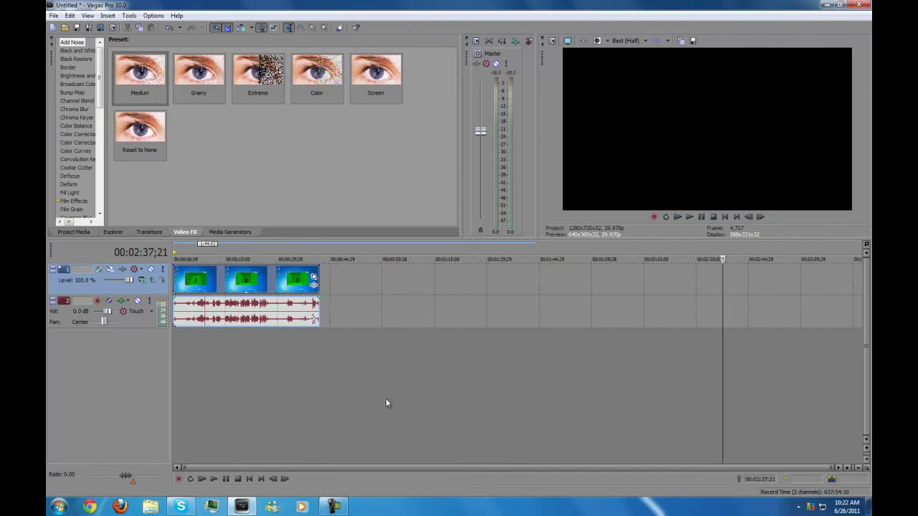
{"action": "right_click", "coordinate": [225, 322]}
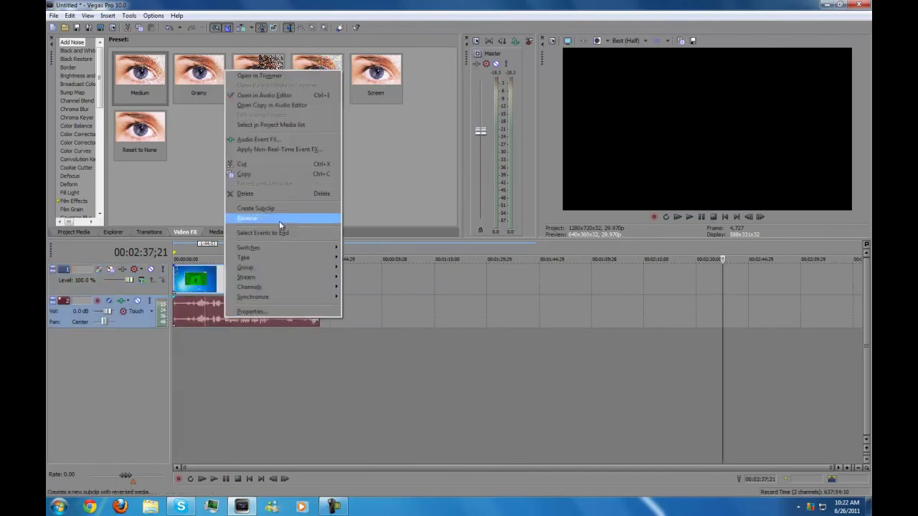
{"action": "mouse_move", "coordinate": [246, 266]}
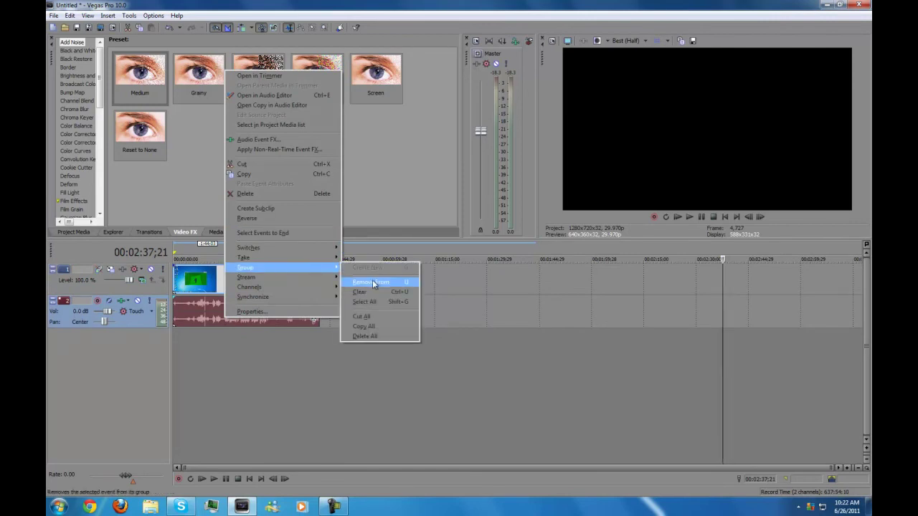
{"action": "left_click", "coordinate": [373, 285]}
{"action": "left_click", "coordinate": [122, 322]}
{"action": "key", "text": "Delete"}
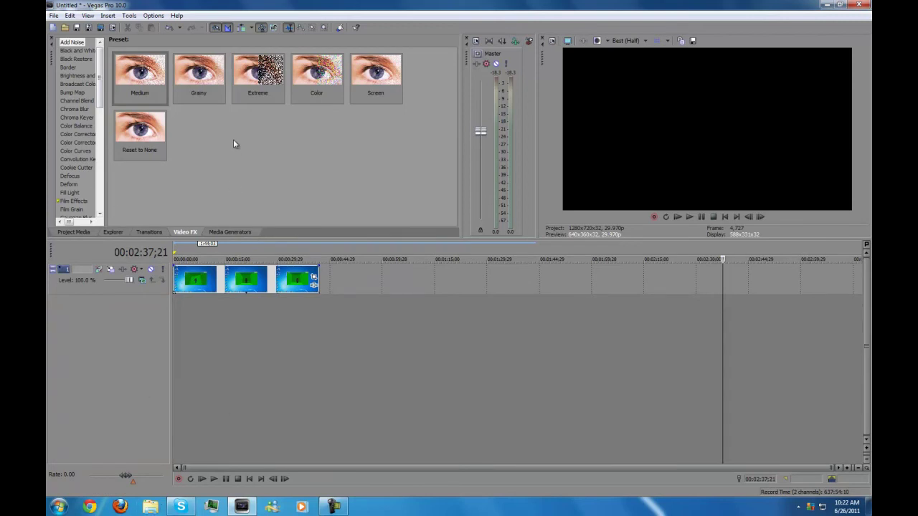
Drop the Chroma Keyer Pure Green Screen preset on the clip, previewing with Show mask only.
{"action": "left_click", "coordinate": [75, 117]}
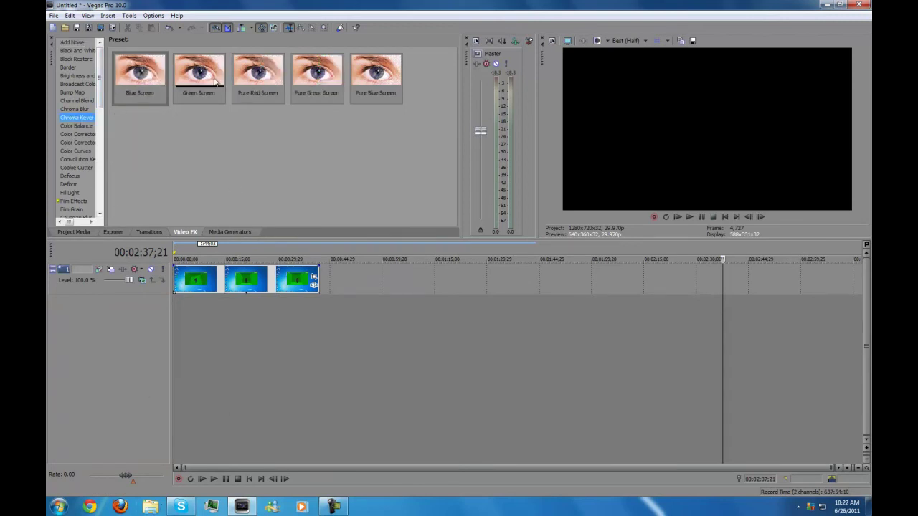
{"action": "left_click", "coordinate": [316, 88]}
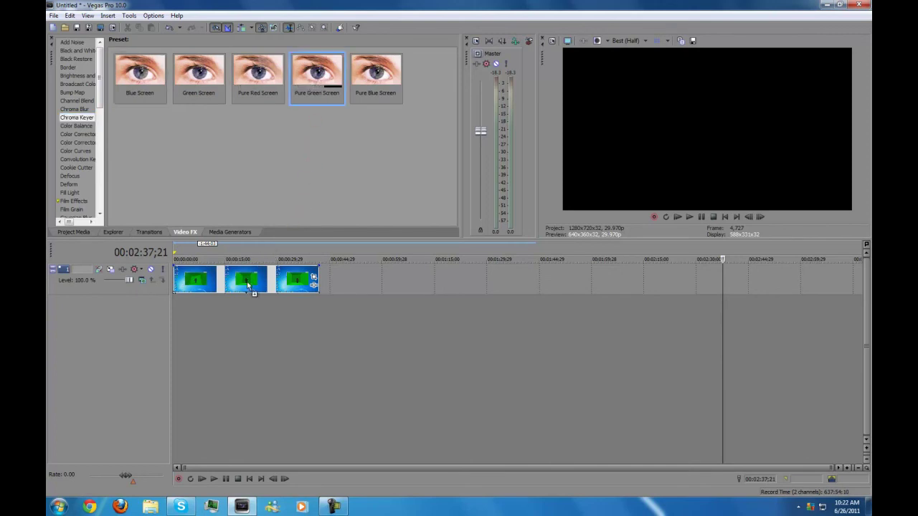
{"action": "left_click_drag", "start_coordinate": [251, 293], "coordinate": [285, 268]}
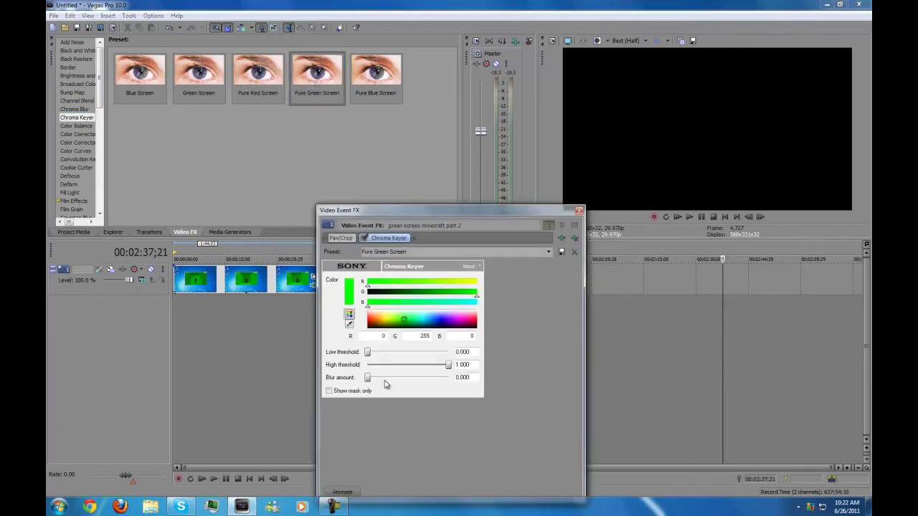
{"action": "left_click", "coordinate": [256, 331]}
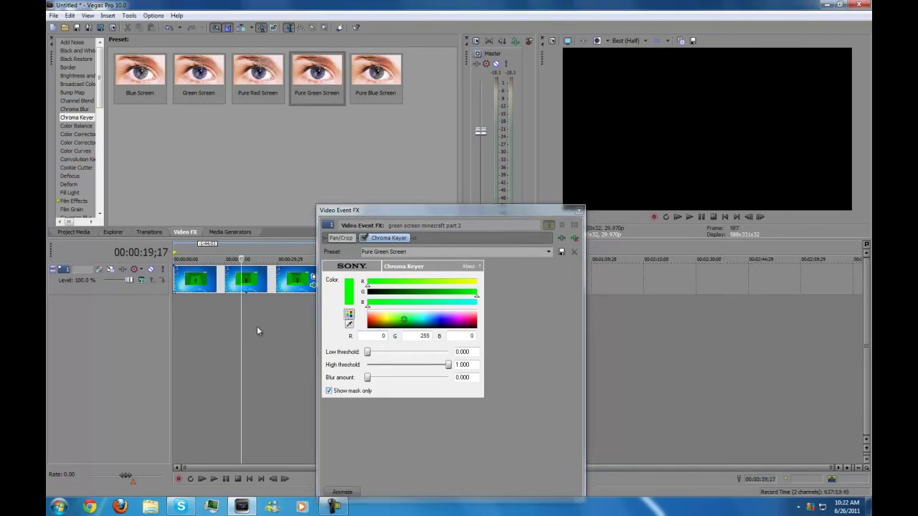
{"action": "left_click_drag", "start_coordinate": [472, 210], "coordinate": [462, 85]}
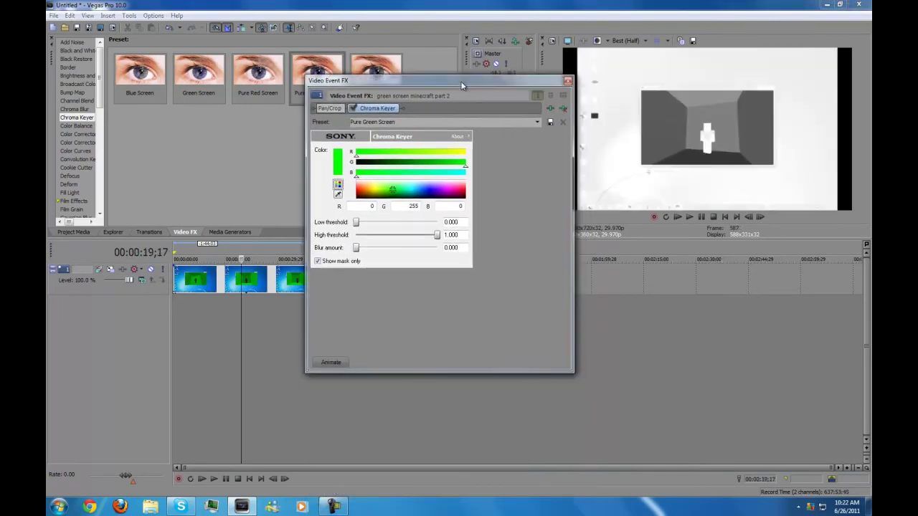
{"action": "left_click", "coordinate": [568, 81]}
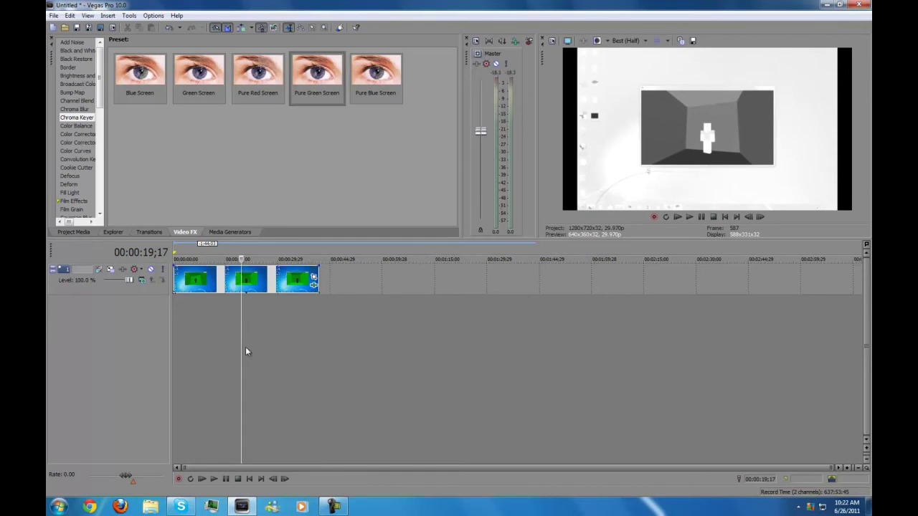
{"action": "left_click", "coordinate": [313, 277]}
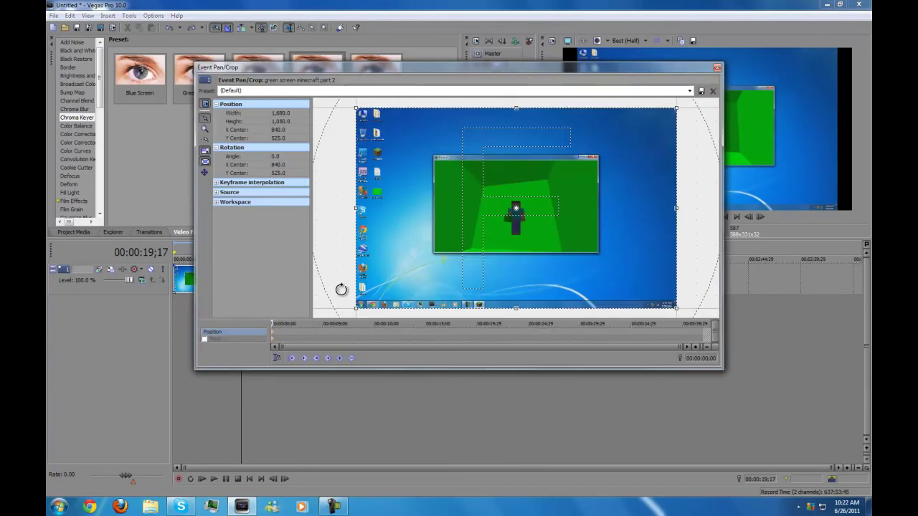
Frame the third clip's Pan/Crop at 16:9 tightly around the green Minecraft window (~754×424).
{"action": "left_click_drag", "start_coordinate": [356, 108], "coordinate": [429, 167]}
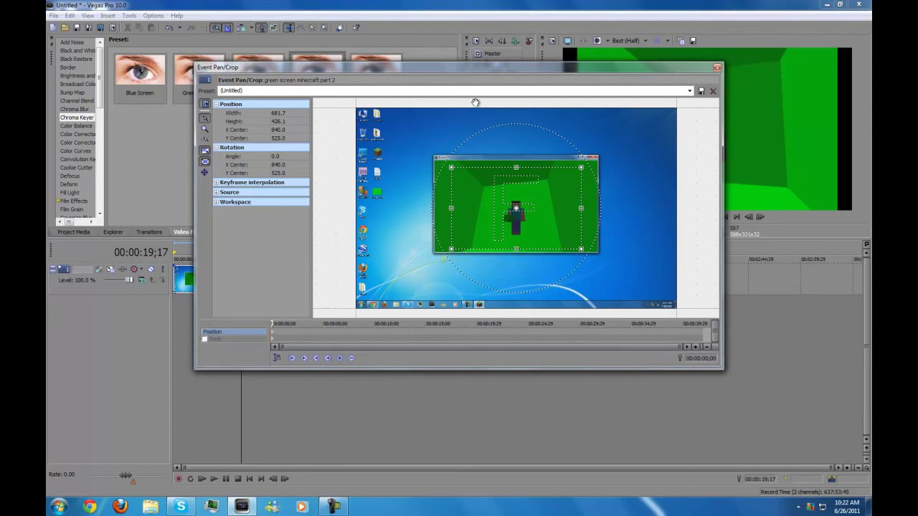
{"action": "left_click", "coordinate": [689, 91]}
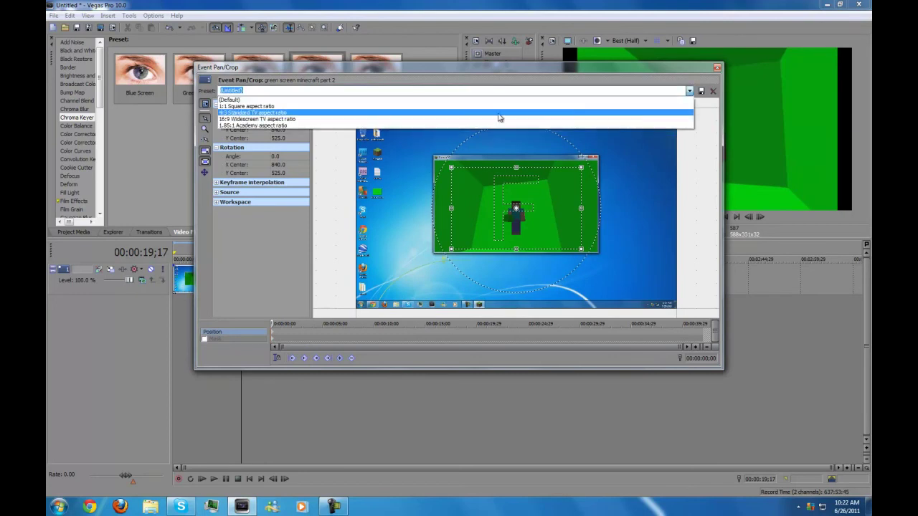
{"action": "left_click", "coordinate": [490, 122]}
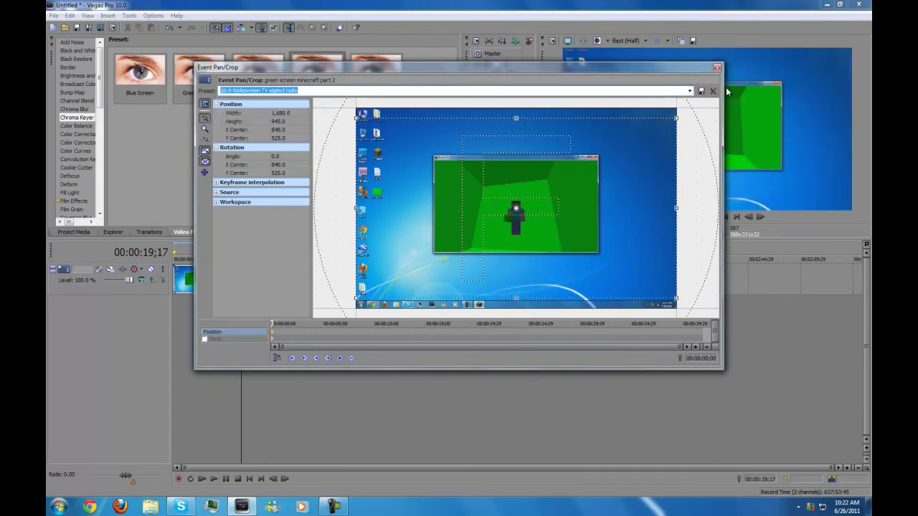
{"action": "left_click_drag", "start_coordinate": [677, 117], "coordinate": [588, 168]}
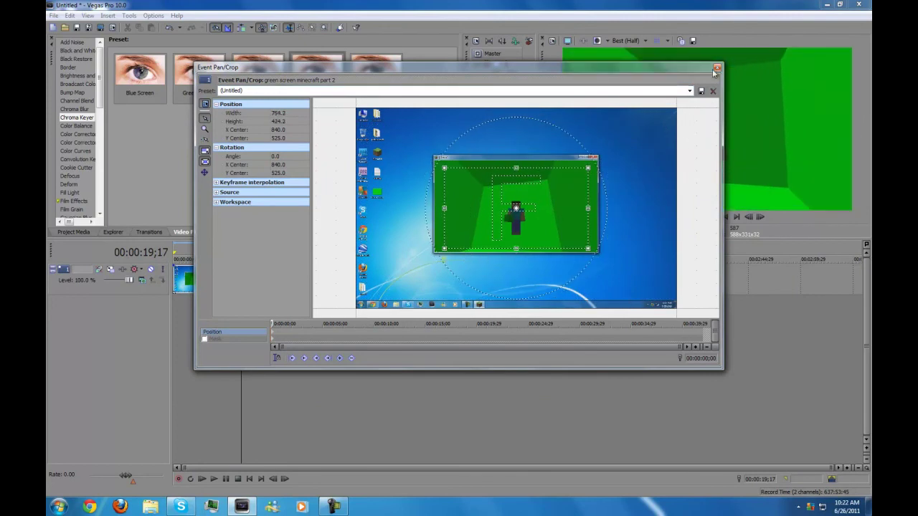
{"action": "left_click_drag", "start_coordinate": [272, 322], "coordinate": [702, 324]}
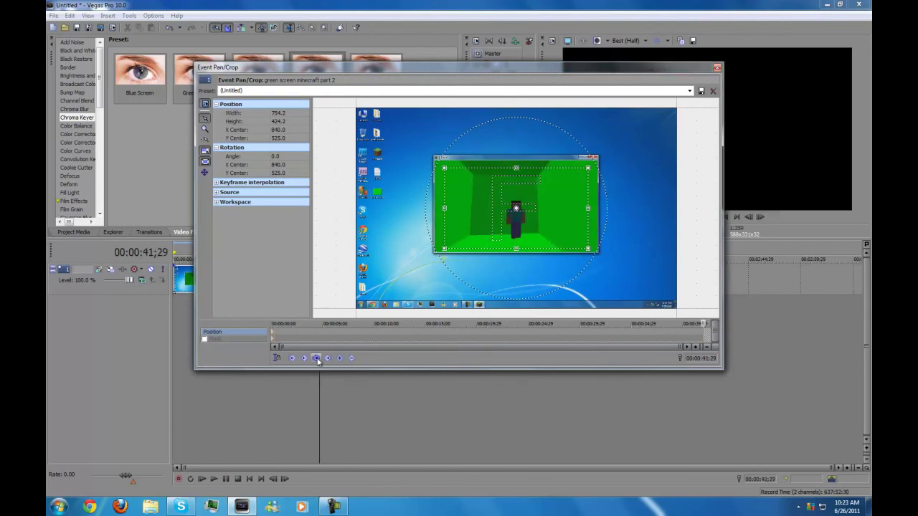
Close Pan/Crop and play back the masked footage to check the key.
{"action": "left_click", "coordinate": [716, 68]}
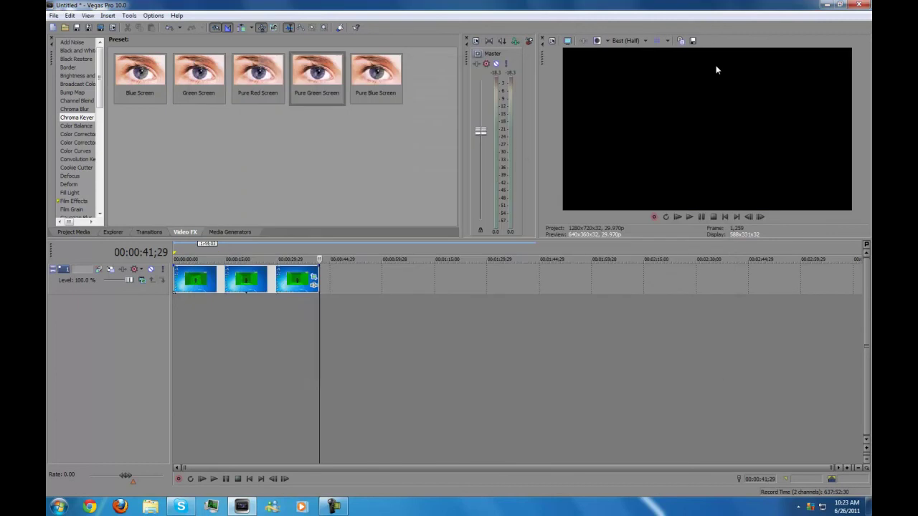
{"action": "left_click", "coordinate": [203, 479]}
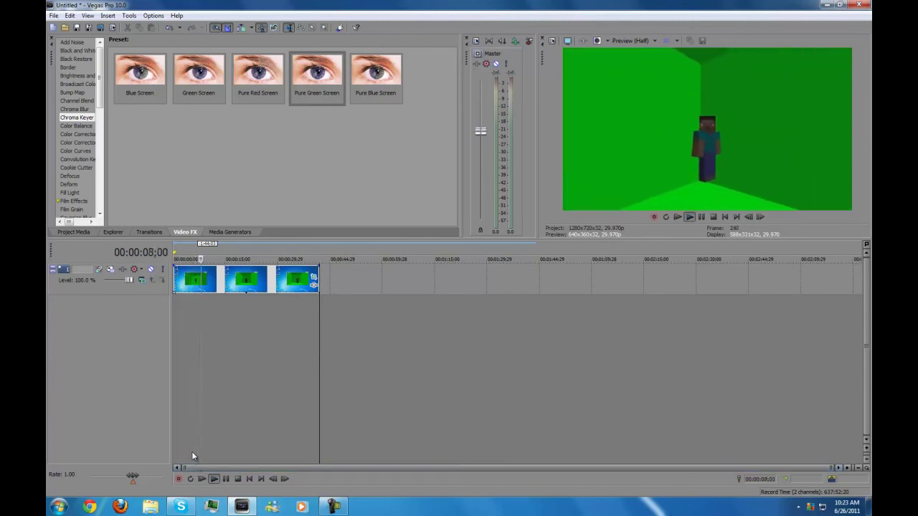
{"action": "left_click", "coordinate": [231, 479]}
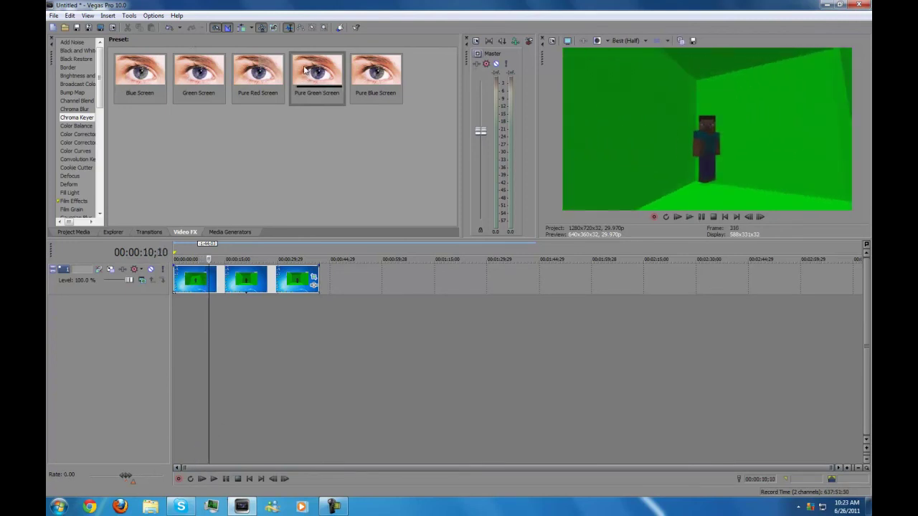
Raise the Chroma Keyer low threshold to about 0.57 so the mask isolates the player.
{"action": "left_click_drag", "start_coordinate": [247, 285], "coordinate": [246, 285]}
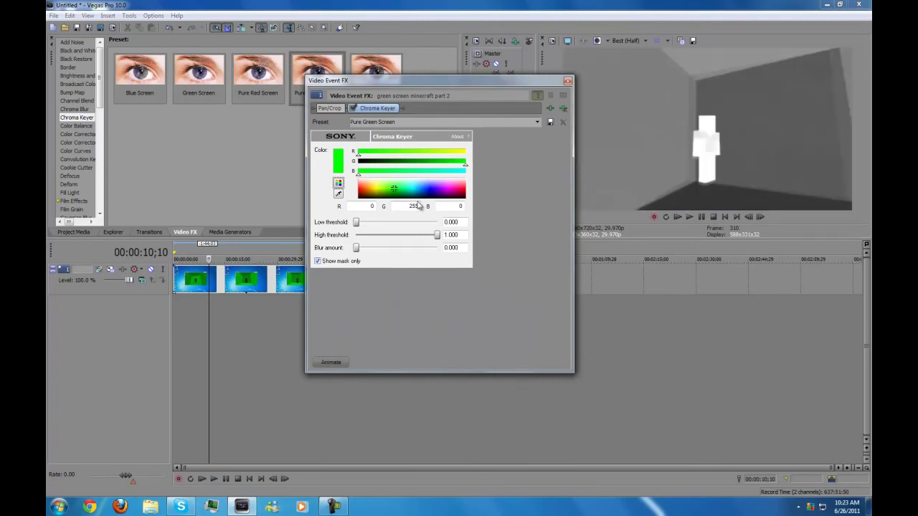
{"action": "left_click_drag", "start_coordinate": [356, 223], "coordinate": [402, 227]}
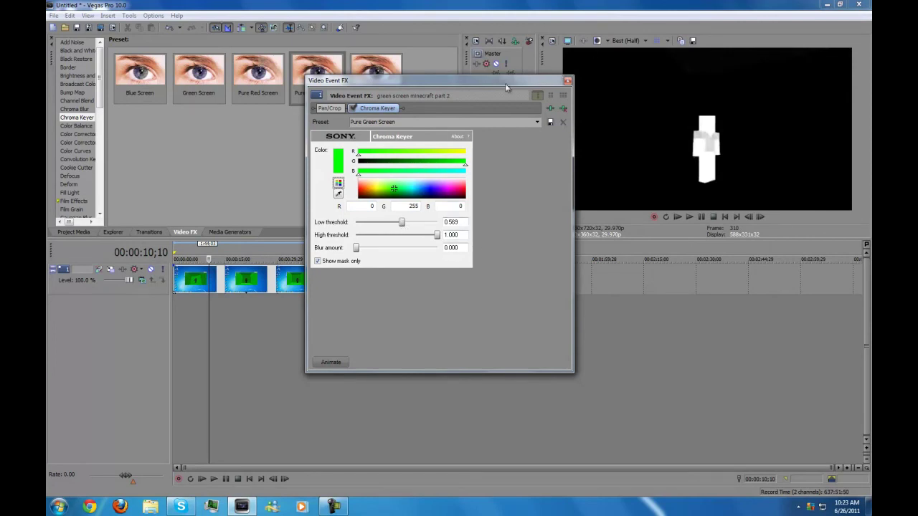
{"action": "left_click", "coordinate": [332, 362]}
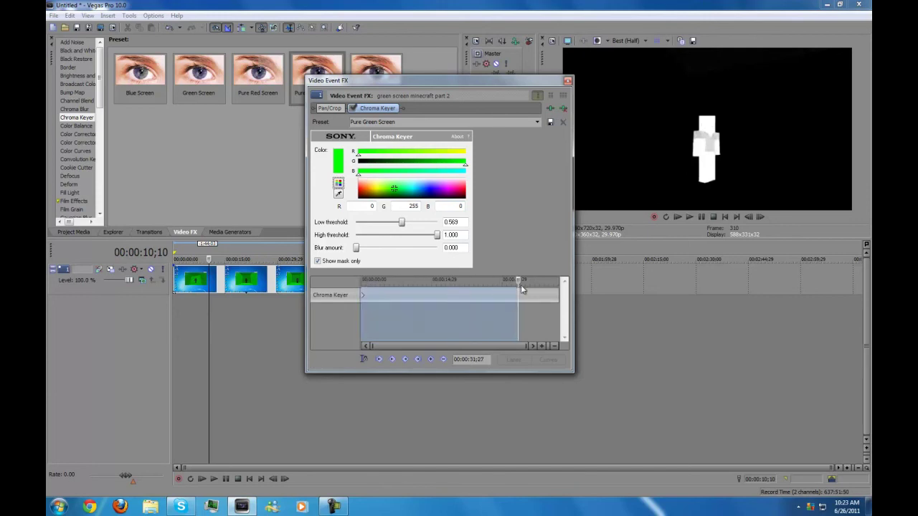
{"action": "left_click_drag", "start_coordinate": [362, 283], "coordinate": [601, 286]}
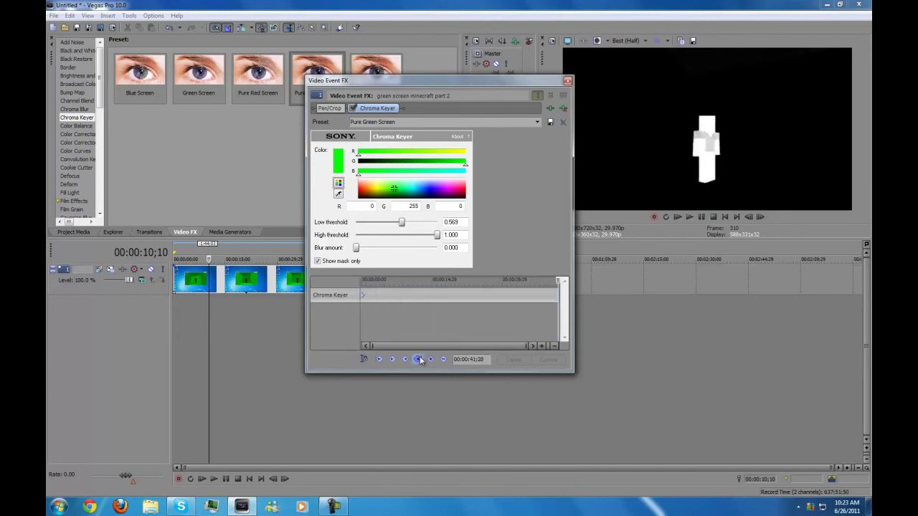
{"action": "left_click", "coordinate": [431, 360]}
{"action": "left_click", "coordinate": [567, 80]}
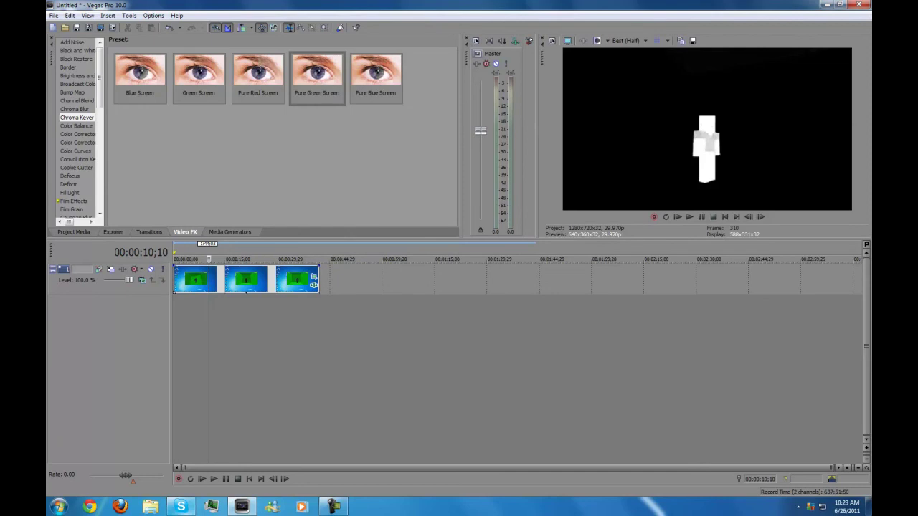
After a playback check, import Jellyfish from Libraries > Pictures > Sample Pictures.
{"action": "left_click", "coordinate": [203, 484]}
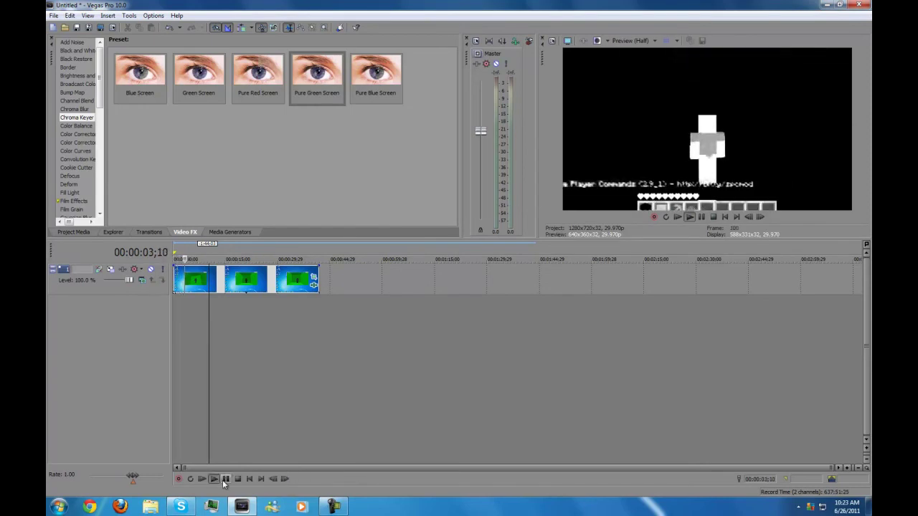
{"action": "left_click", "coordinate": [226, 479]}
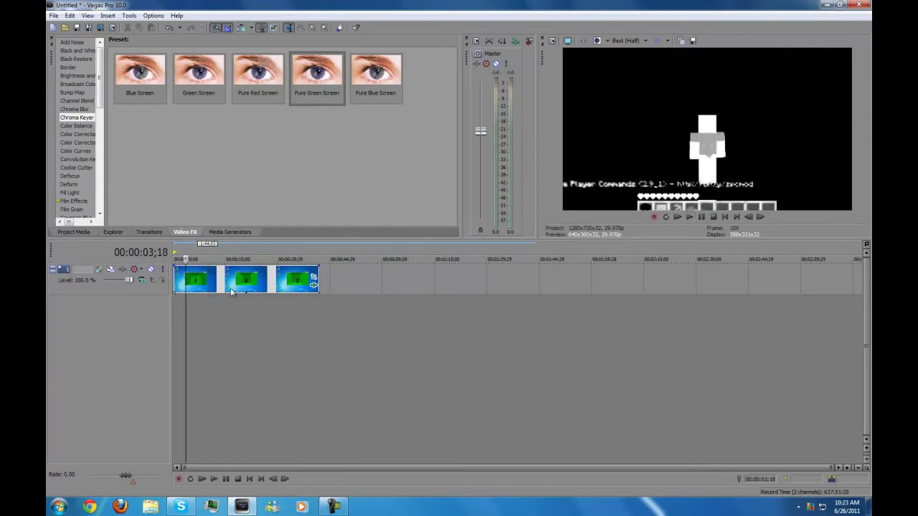
{"action": "left_click", "coordinate": [65, 28]}
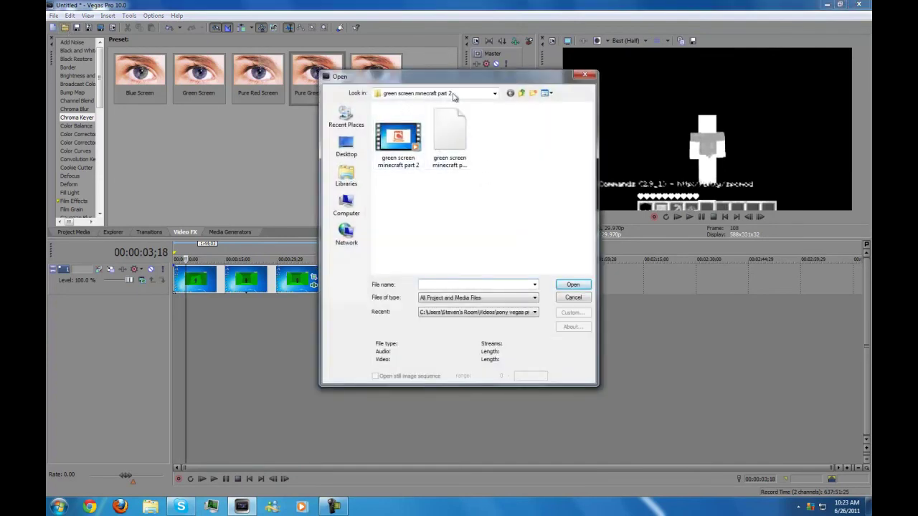
{"action": "left_click", "coordinate": [346, 175]}
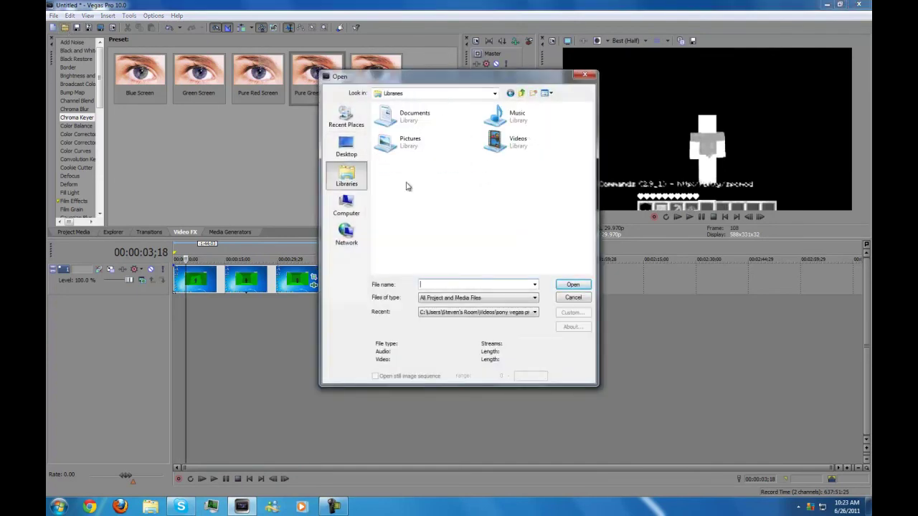
{"action": "double_click", "coordinate": [527, 140]}
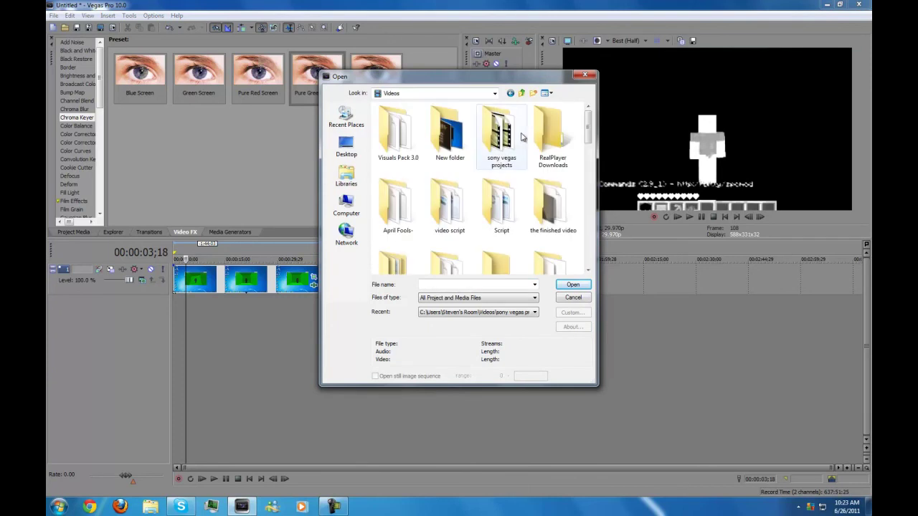
{"action": "left_click", "coordinate": [511, 94]}
{"action": "left_click", "coordinate": [422, 151]}
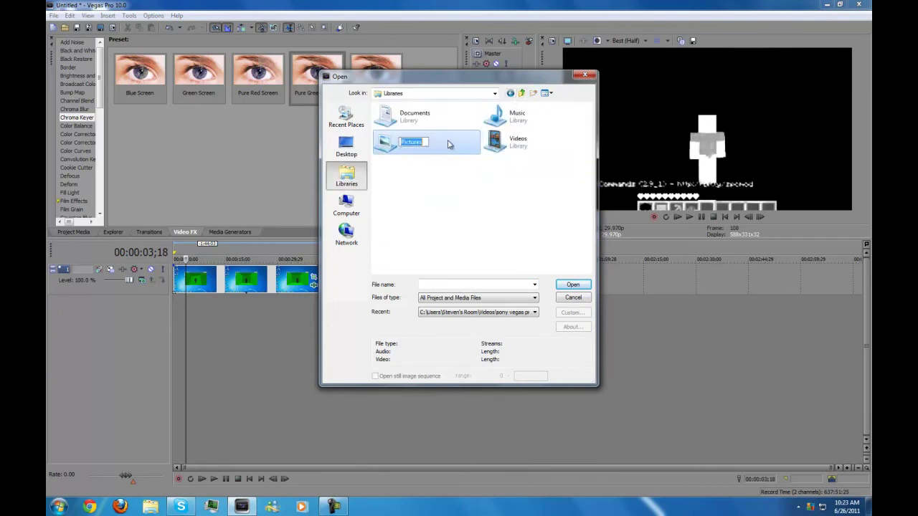
{"action": "double_click", "coordinate": [449, 144]}
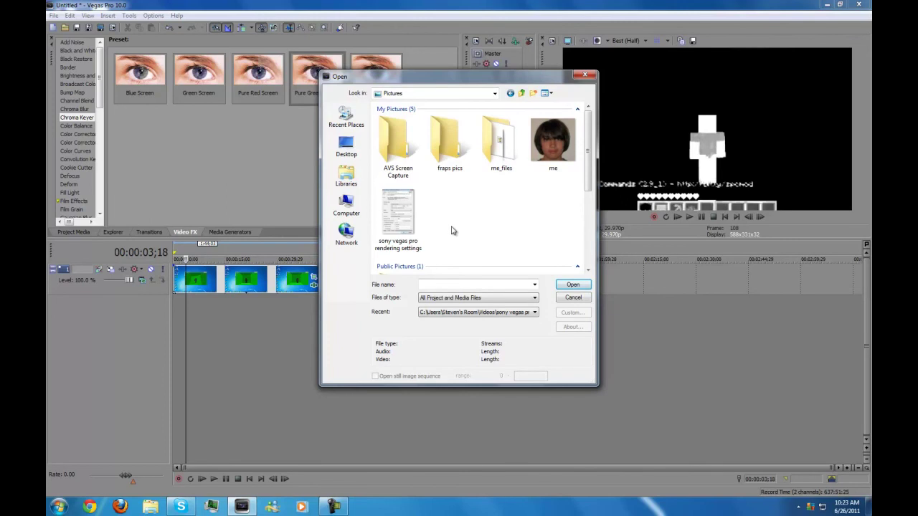
{"action": "scroll", "coordinate": [445, 161], "scroll_direction": "down", "scroll_amount": 3}
{"action": "double_click", "coordinate": [410, 161]}
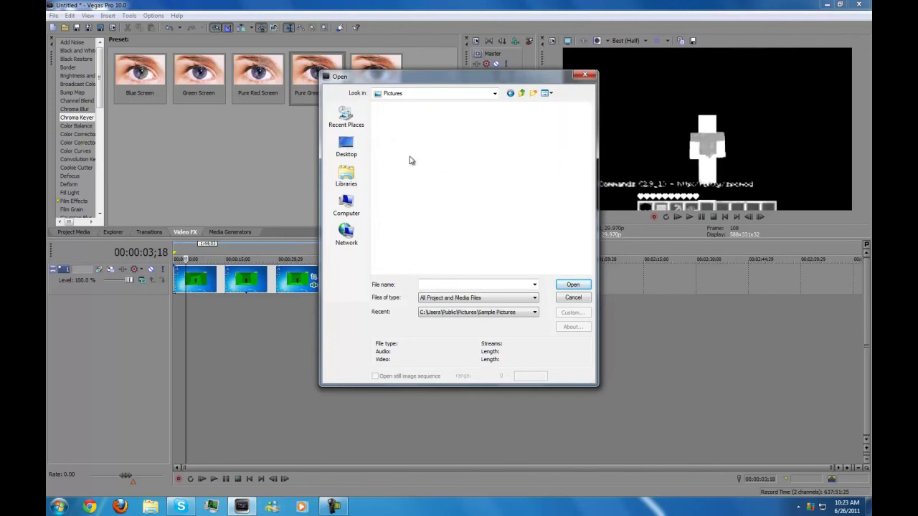
{"action": "left_click", "coordinate": [456, 147]}
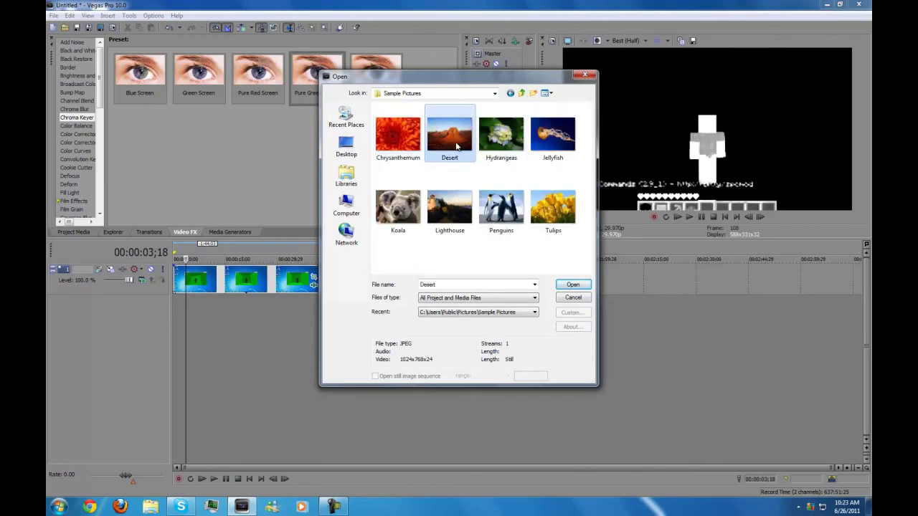
{"action": "left_click", "coordinate": [554, 136]}
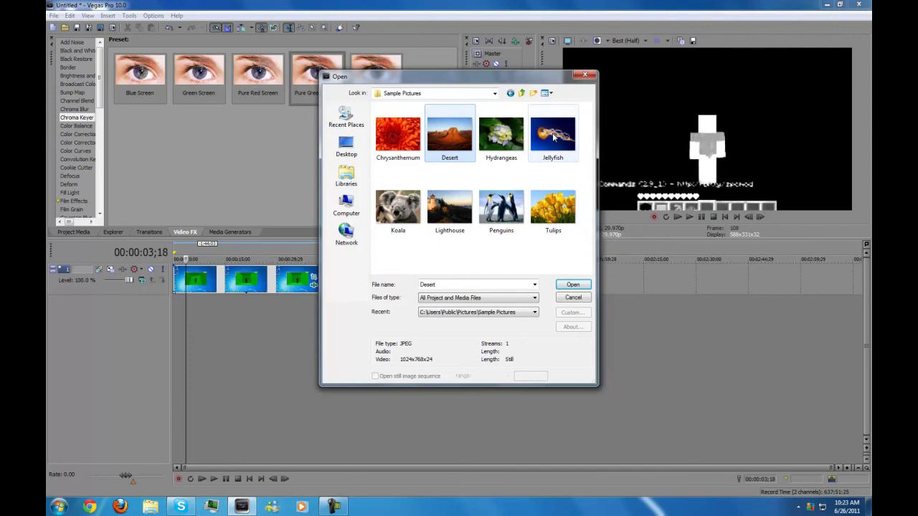
{"action": "left_click", "coordinate": [566, 285]}
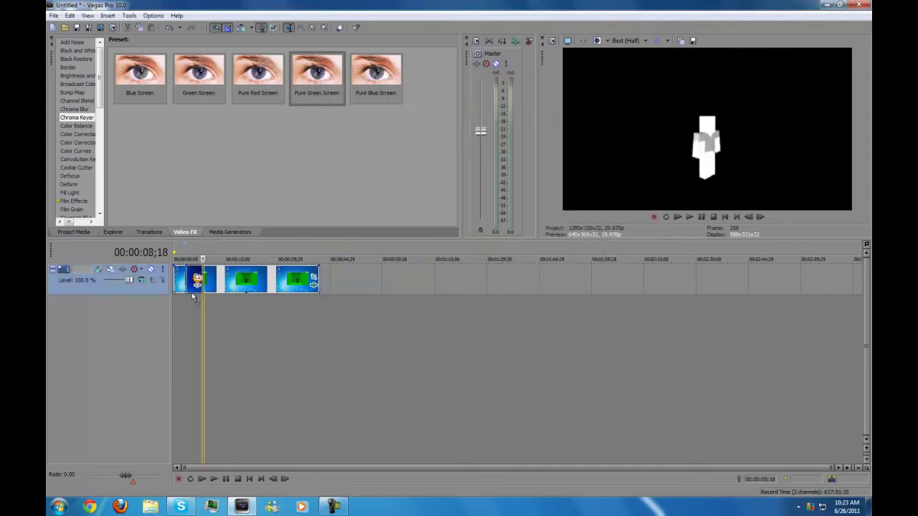
Place the Jellyfish picture on a new track 2, stretched to the footage's length.
{"action": "left_click_drag", "start_coordinate": [192, 297], "coordinate": [181, 316]}
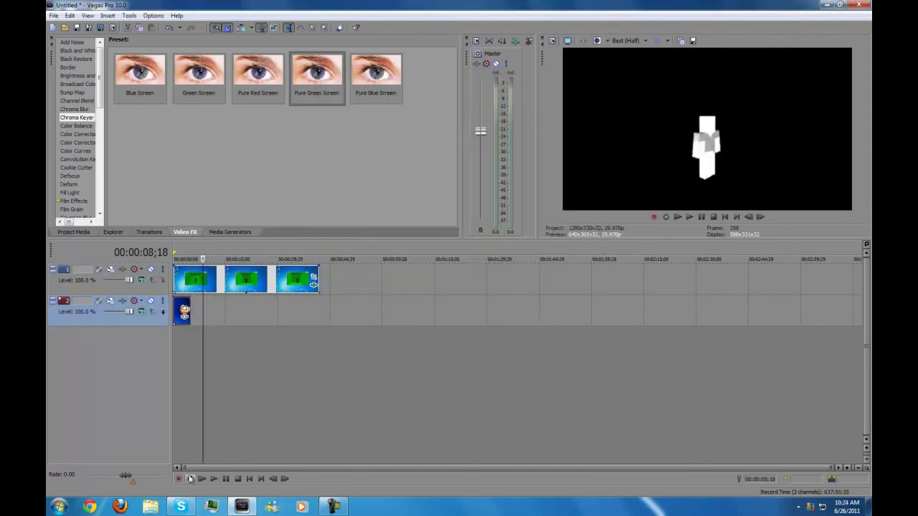
{"action": "left_click_drag", "start_coordinate": [190, 312], "coordinate": [315, 312]}
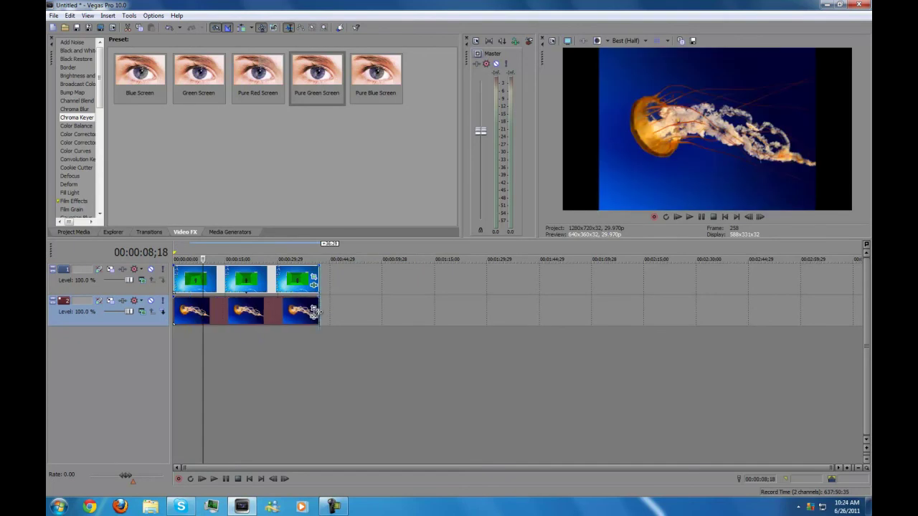
{"action": "left_click", "coordinate": [201, 479]}
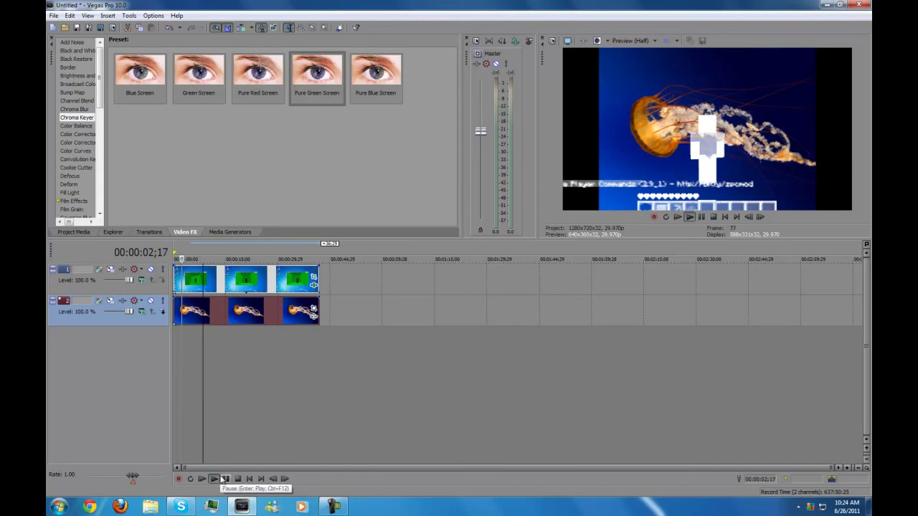
{"action": "left_click", "coordinate": [225, 479]}
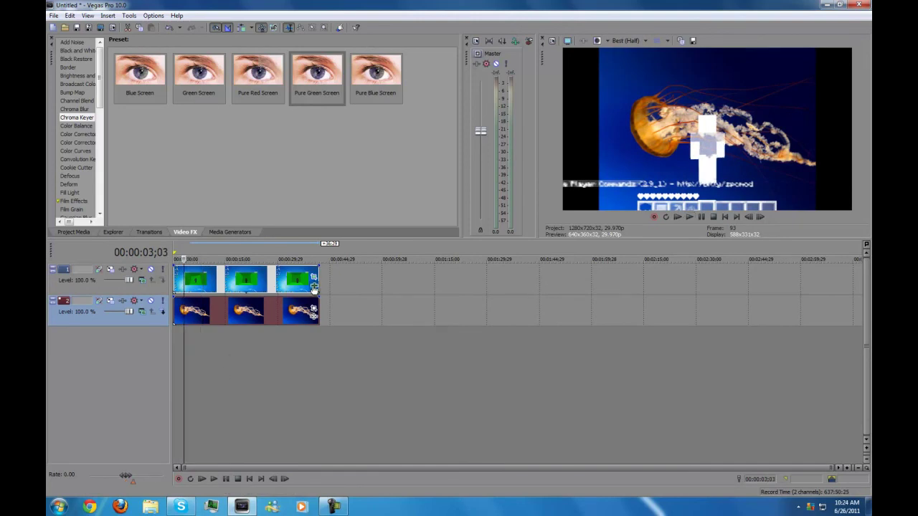
Turn off Show mask only in the Chroma Keyer and play the composite.
{"action": "left_click", "coordinate": [313, 286]}
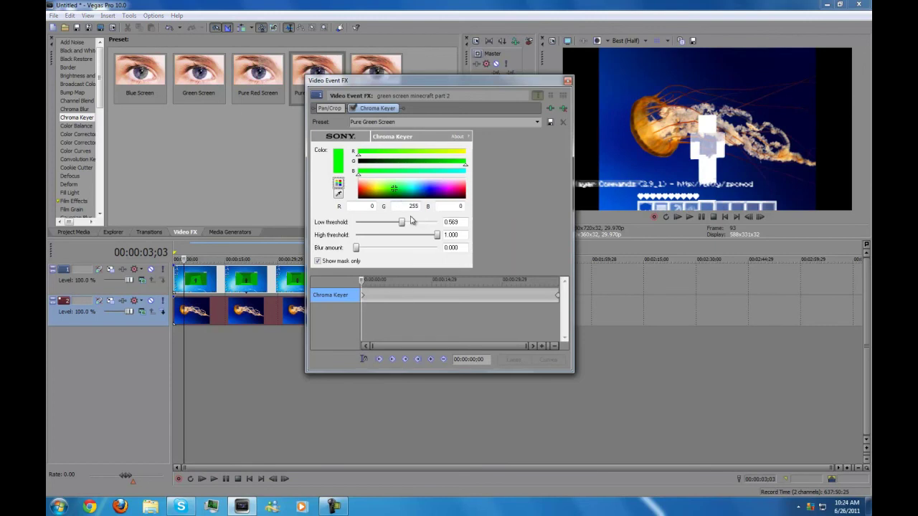
{"action": "left_click", "coordinate": [317, 261]}
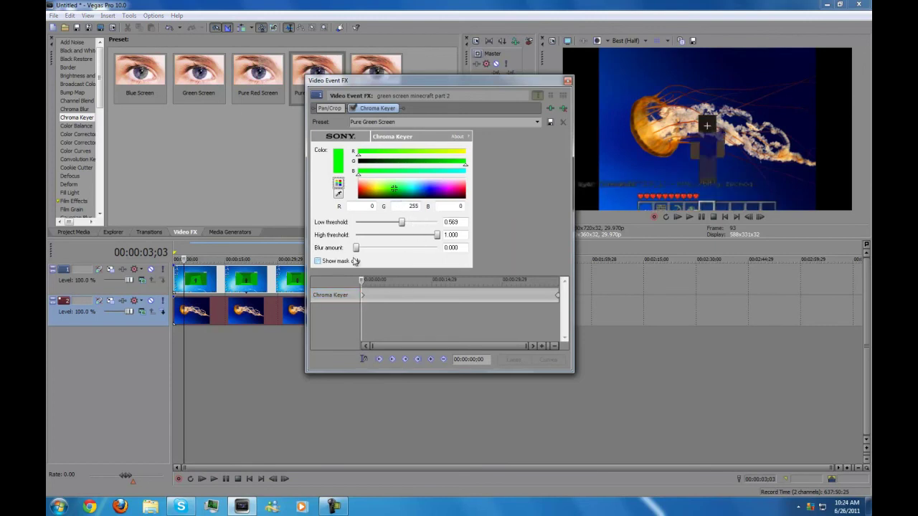
{"action": "left_click", "coordinate": [568, 82]}
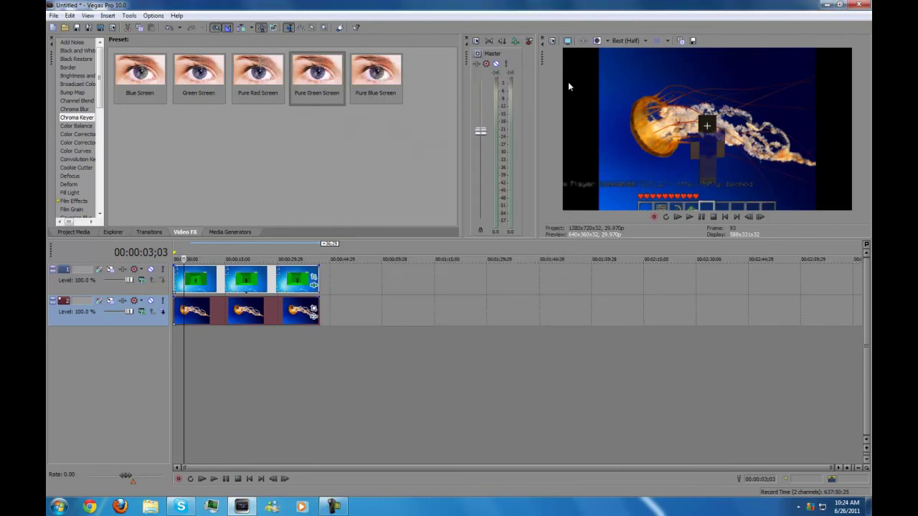
{"action": "left_click", "coordinate": [201, 481]}
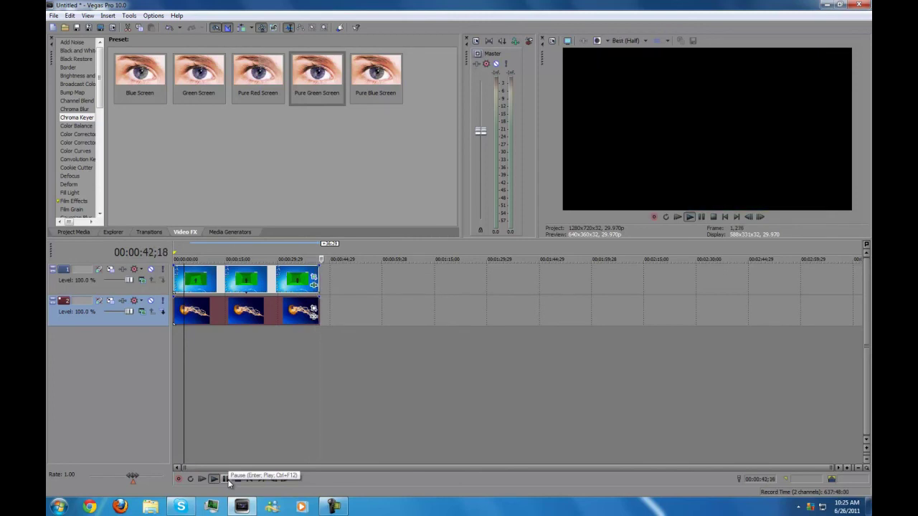
{"action": "left_click", "coordinate": [228, 480]}
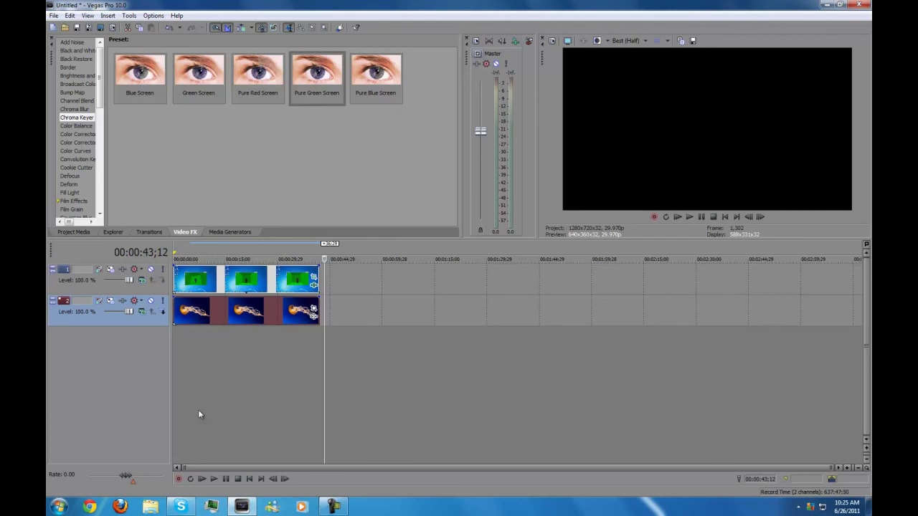
{"action": "left_click_drag", "start_coordinate": [210, 5], "coordinate": [244, 4]}
Quit Vegas Pro, answering No to saving the Untitled project.
{"action": "left_click", "coordinate": [859, 4]}
{"action": "left_click", "coordinate": [467, 206]}
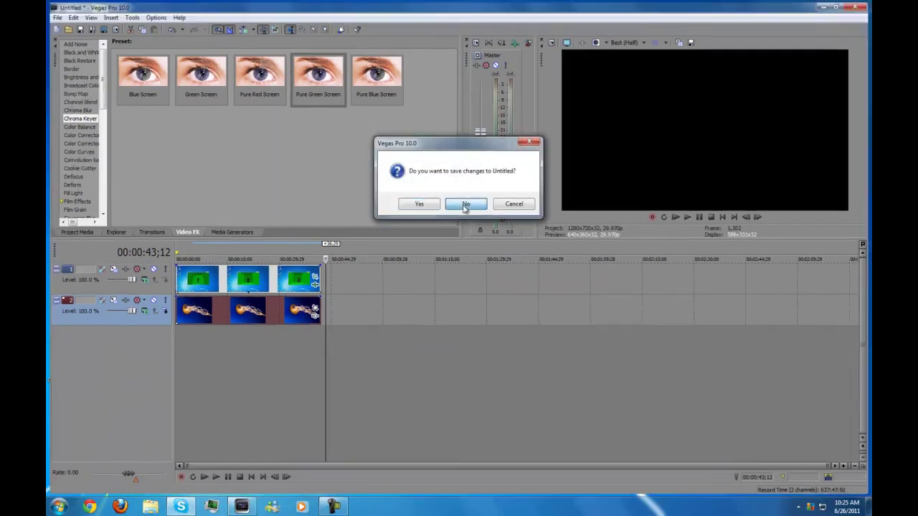
{"action": "left_click", "coordinate": [342, 337]}
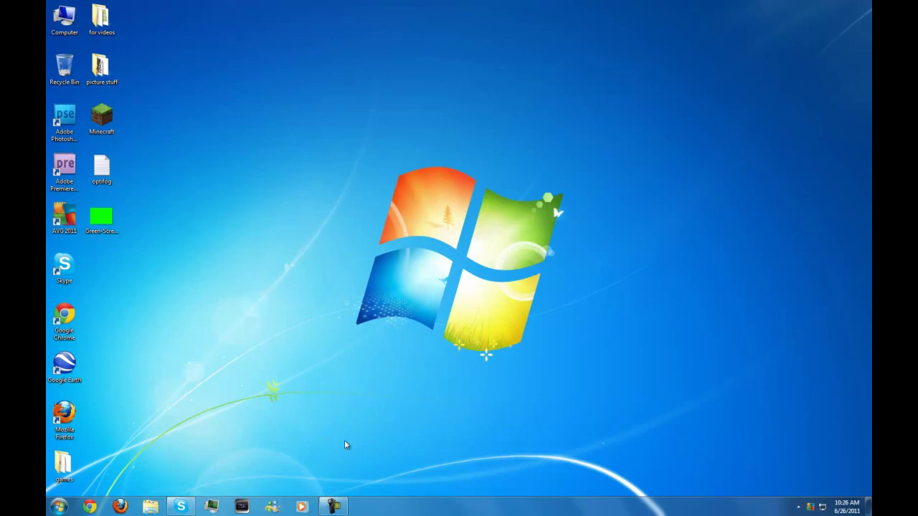
Bring up the Camtasia recorder's controls window from the taskbar.
{"action": "left_click", "coordinate": [334, 506]}
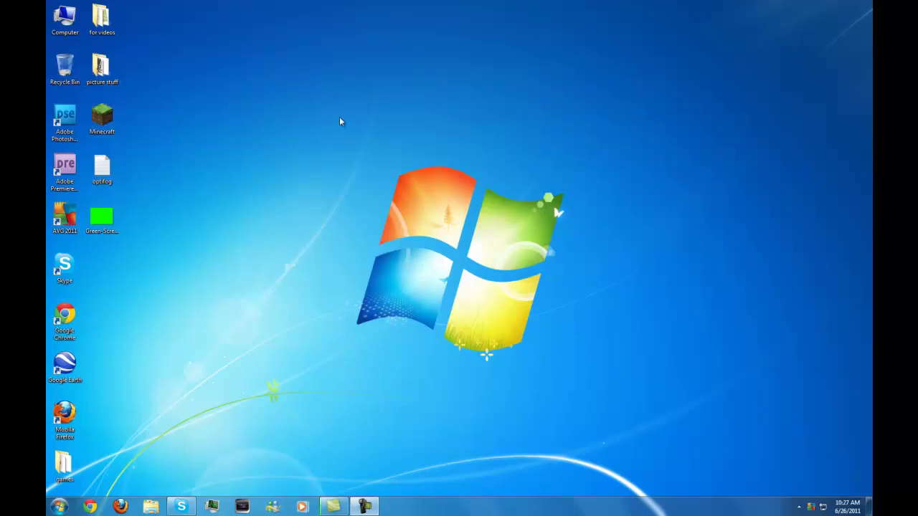
{"action": "mouse_move", "coordinate": [343, 142]}
{"action": "left_mouse_down"}
{"action": "mouse_move", "coordinate": [502, 389]}
{"action": "mouse_move", "coordinate": [535, 371]}
{"action": "left_mouse_up"}
{"action": "left_click", "coordinate": [364, 507]}
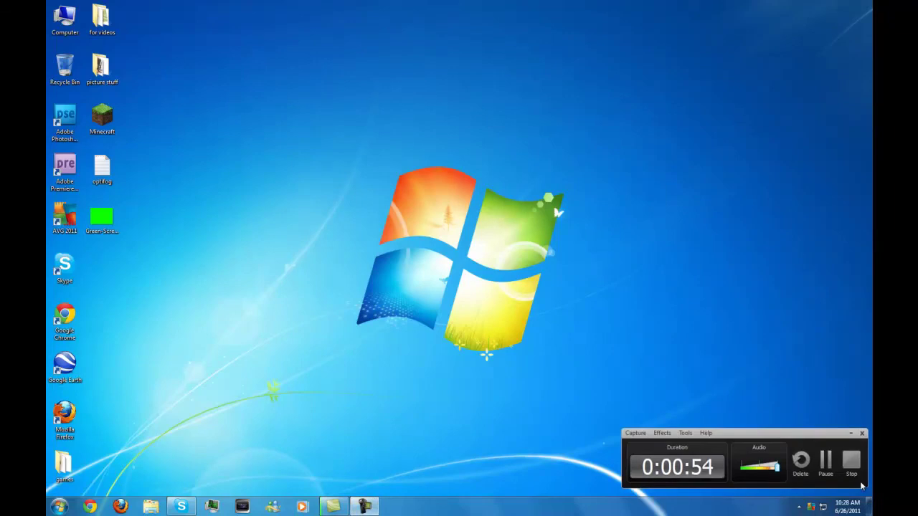